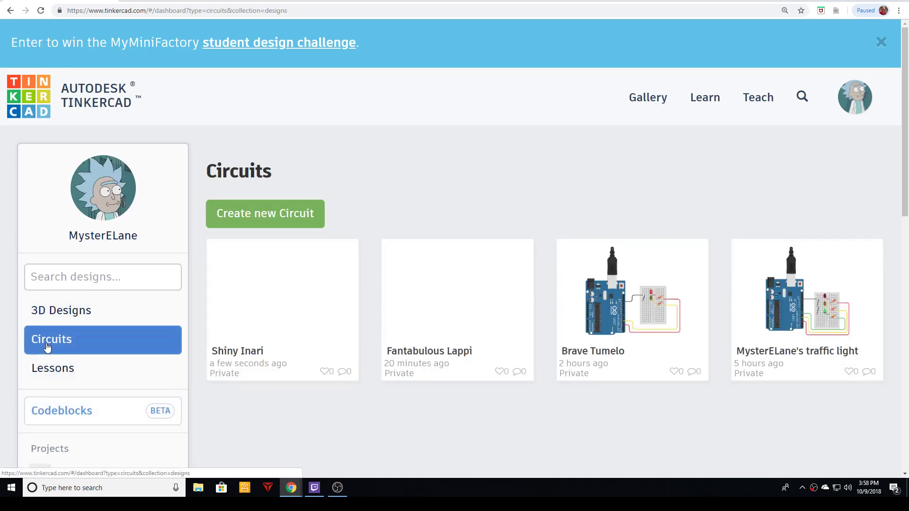
Create a new circuit, search the components for Breadboard, and place a Breadboard Mini on the workspace.
left_click(294, 209)
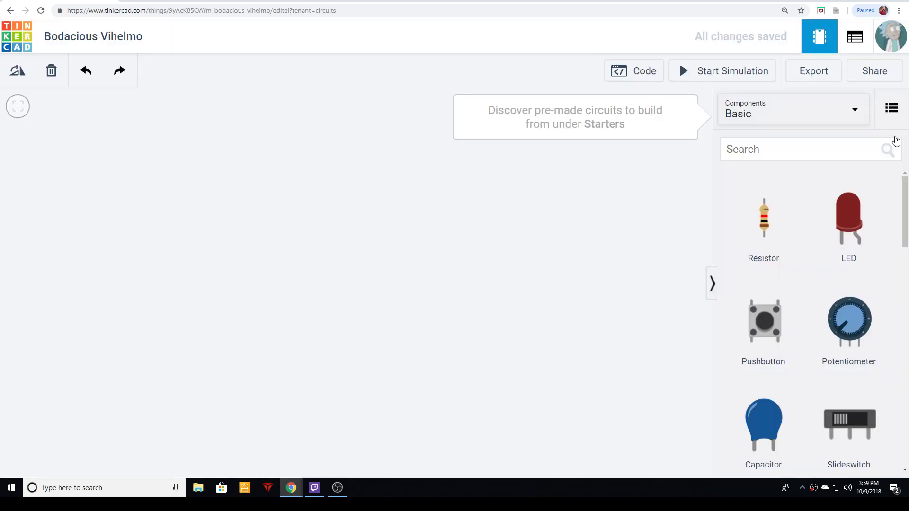
left_click(824, 157)
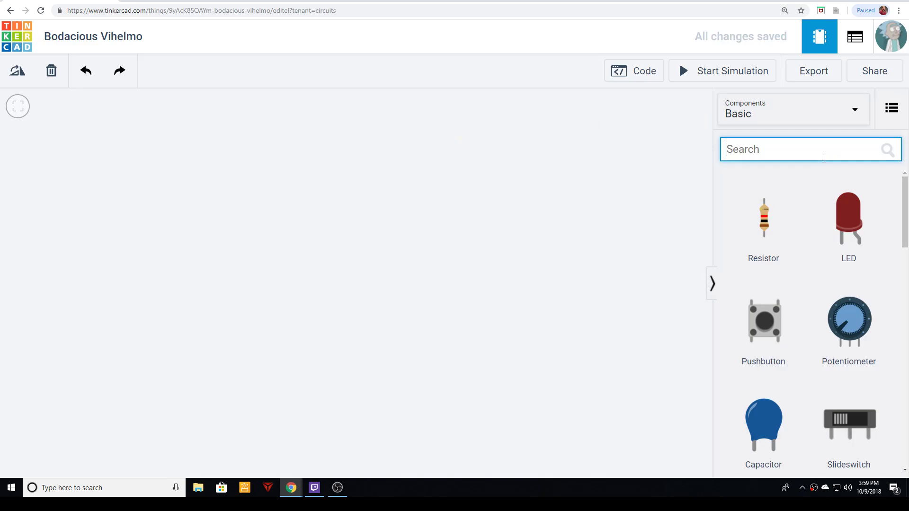
type("Breadboard")
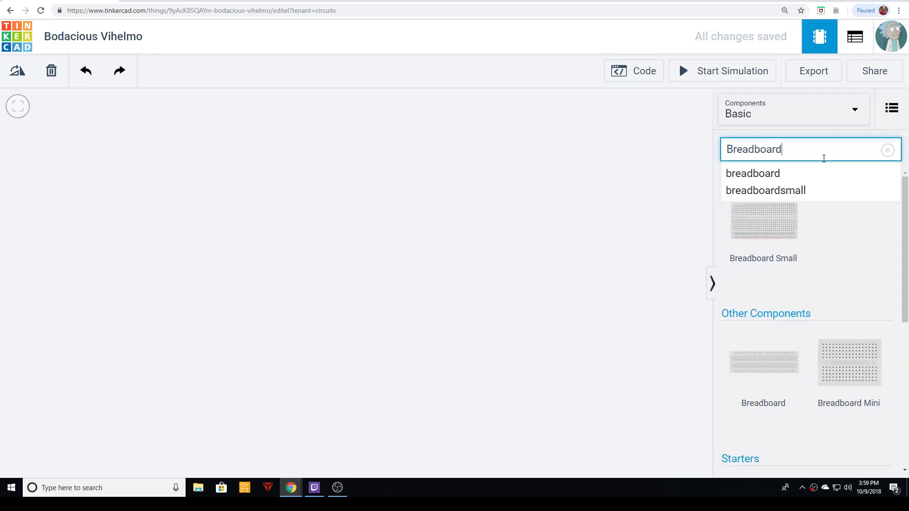
left_click_drag(849, 364, 427, 209)
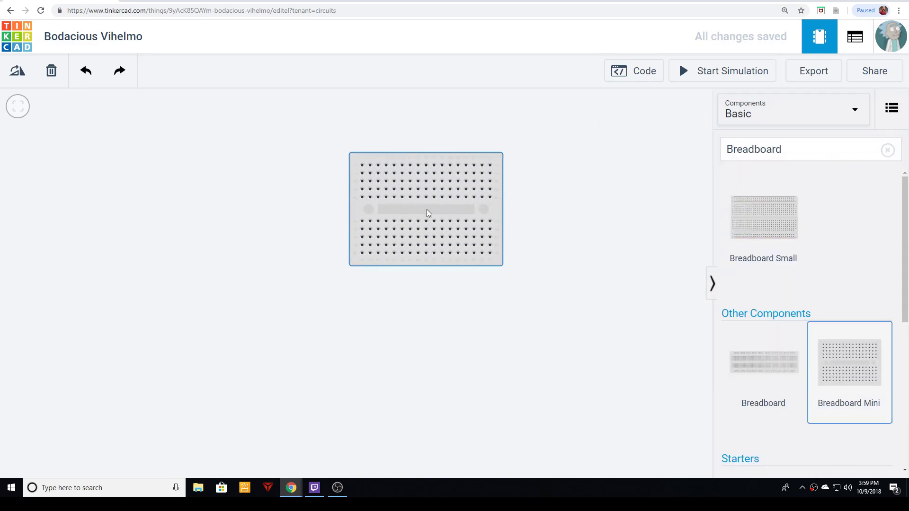
left_click(543, 358)
left_click(407, 211)
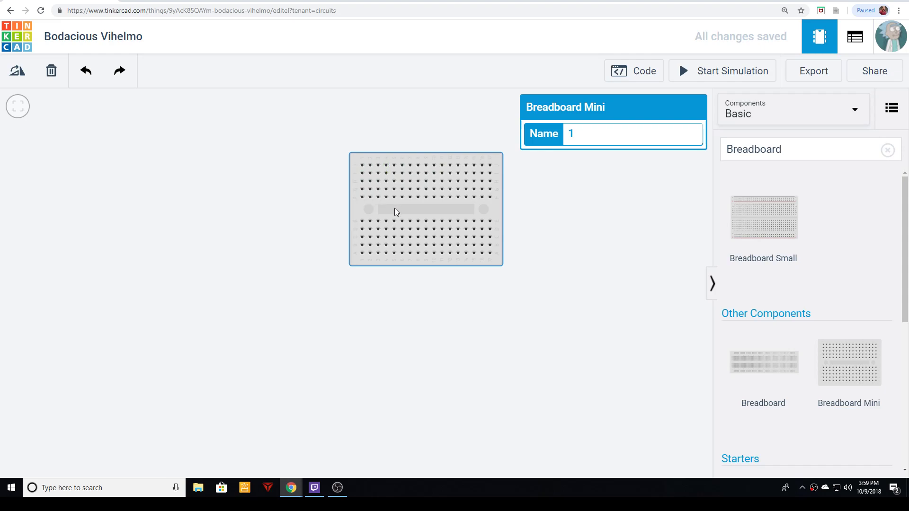
Rotate the mini breadboard 90 degrees so it stands upright and reposition it near the middle of the workspace.
left_click_drag(428, 209, 425, 218)
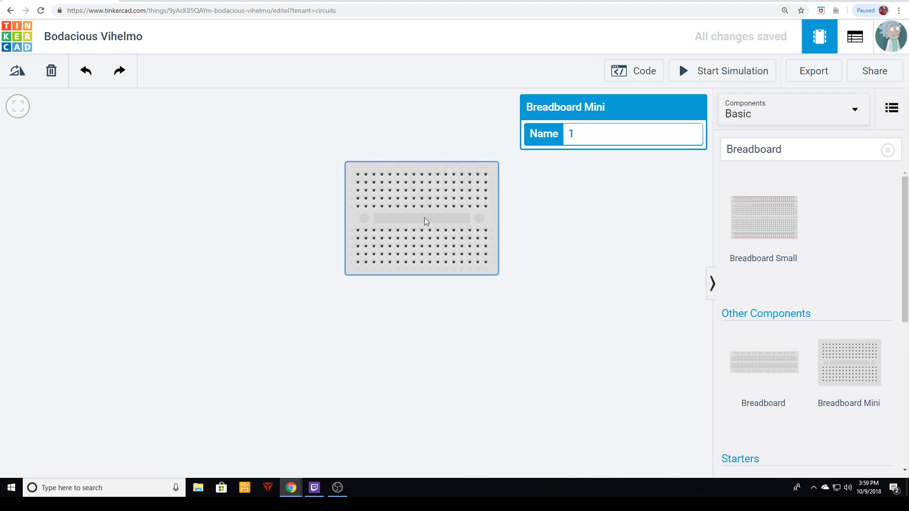
key("r")
key("r")
key("r")
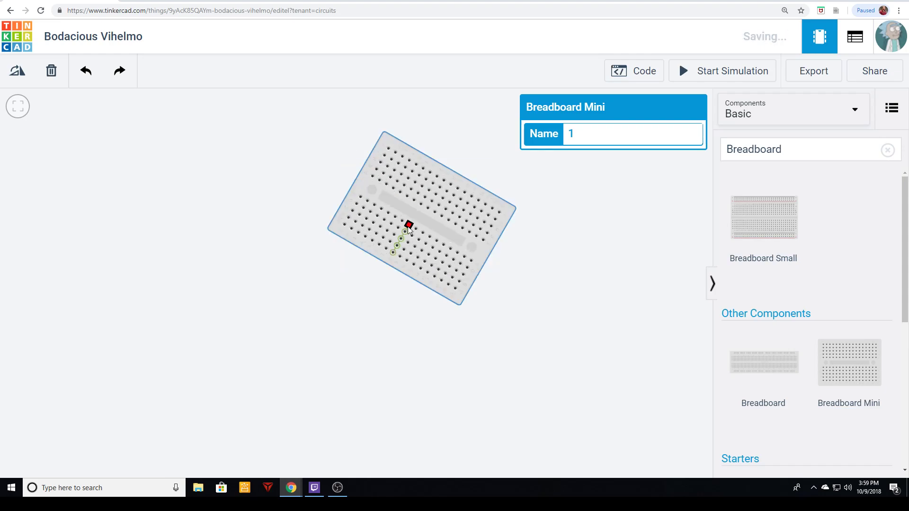
left_click(523, 259)
left_click_drag(427, 234, 456, 254)
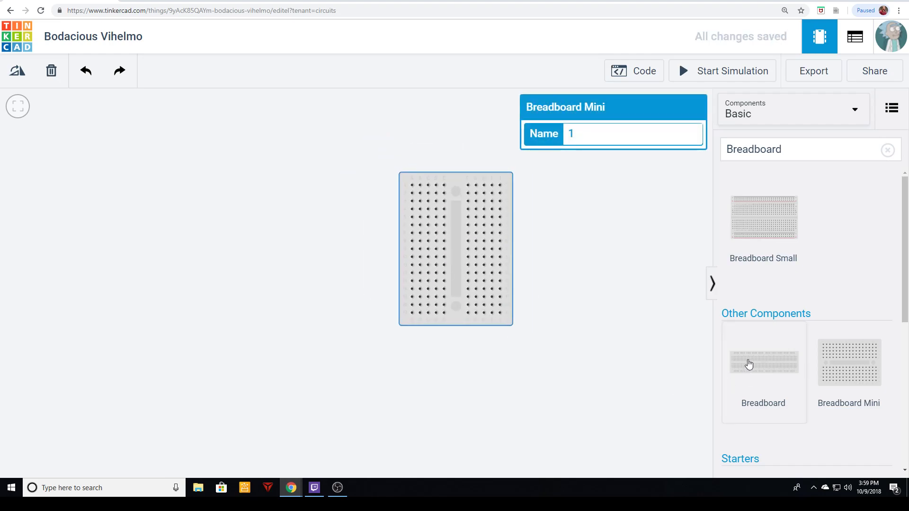
Search the components for Arduino and place an Arduino Uno R3 beside the breadboard.
left_click(830, 150)
double_click(828, 155)
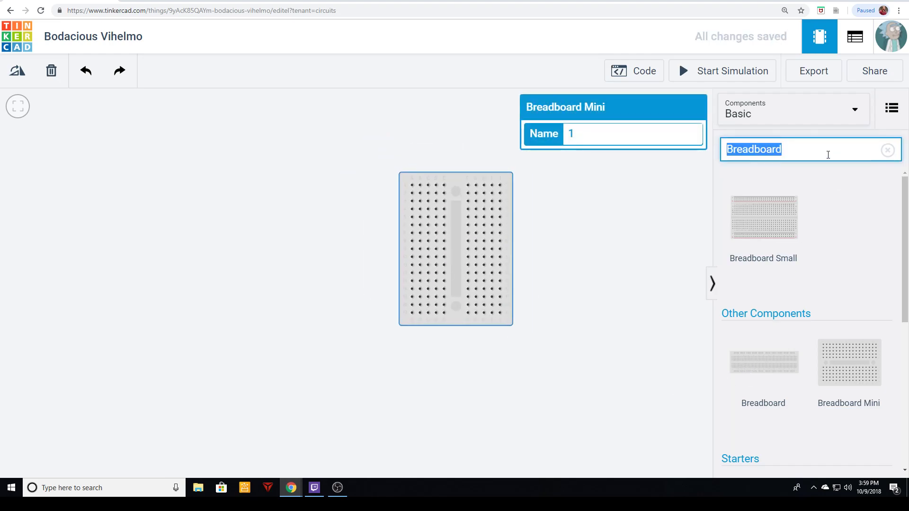
left_click(888, 150)
left_click(869, 149)
type("Arduini")
key("BackSpace")
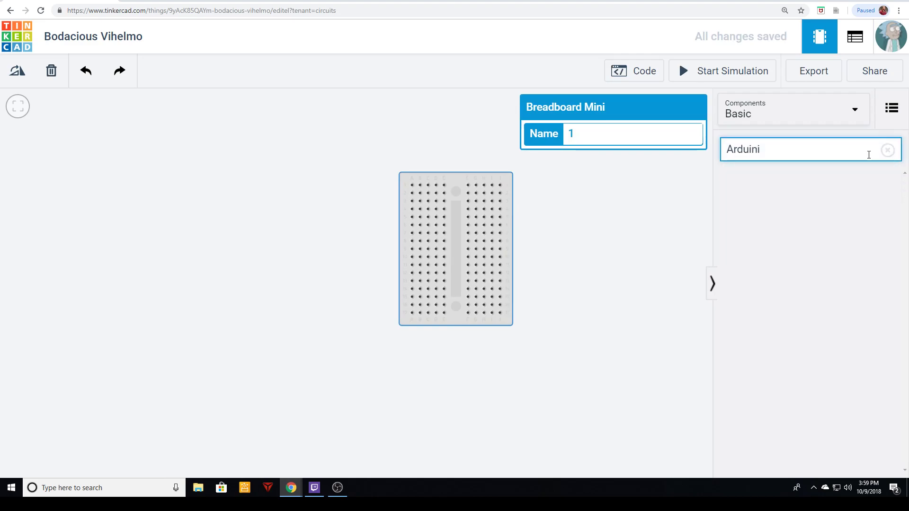
type("o")
left_click_drag(774, 218, 157, 204)
Rotate the Arduino Uno R3 90 degrees so its digital pins face the breadboard, and position it beside the breadboard.
left_click_drag(105, 186, 192, 218)
key("r")
key("r")
key("r")
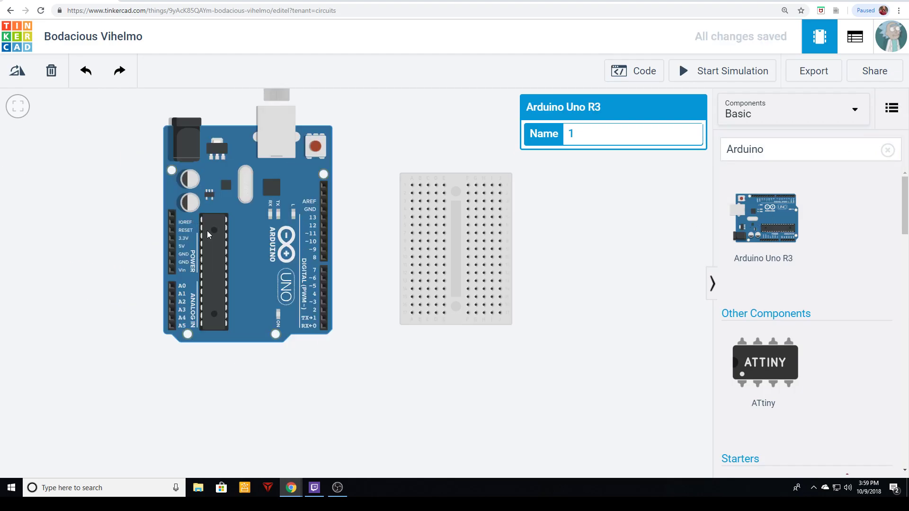
left_click_drag(266, 254, 249, 240)
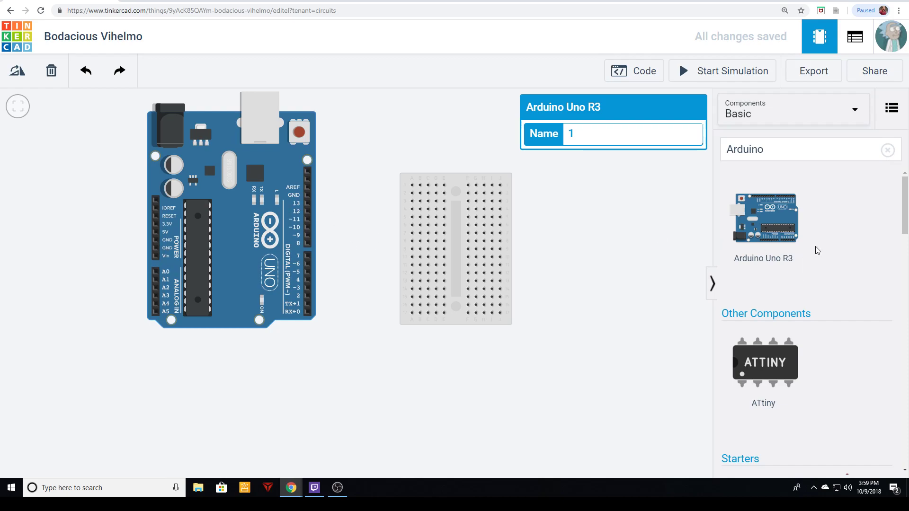
left_click(551, 284)
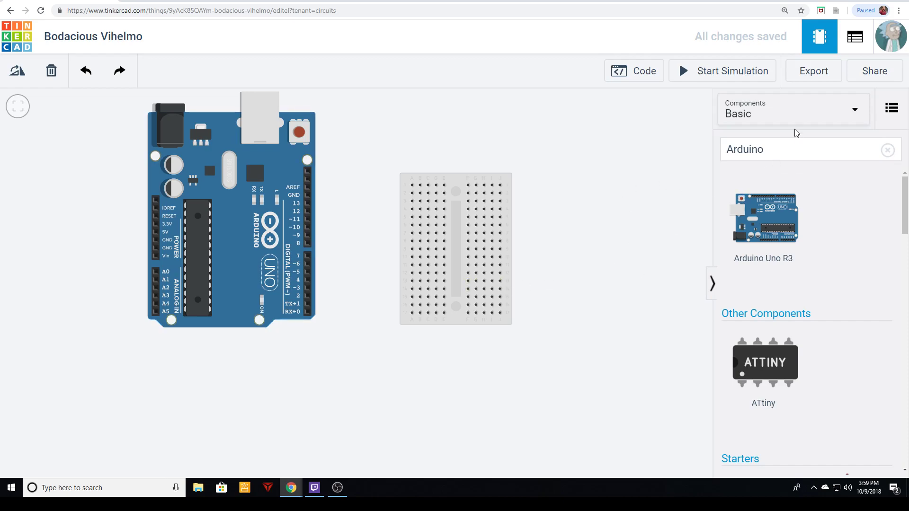
Clear the component search and place a red LED in the empty space on the breadboard's far side from the Arduino.
left_click(887, 150)
left_click_drag(848, 222, 572, 179)
left_click(587, 268)
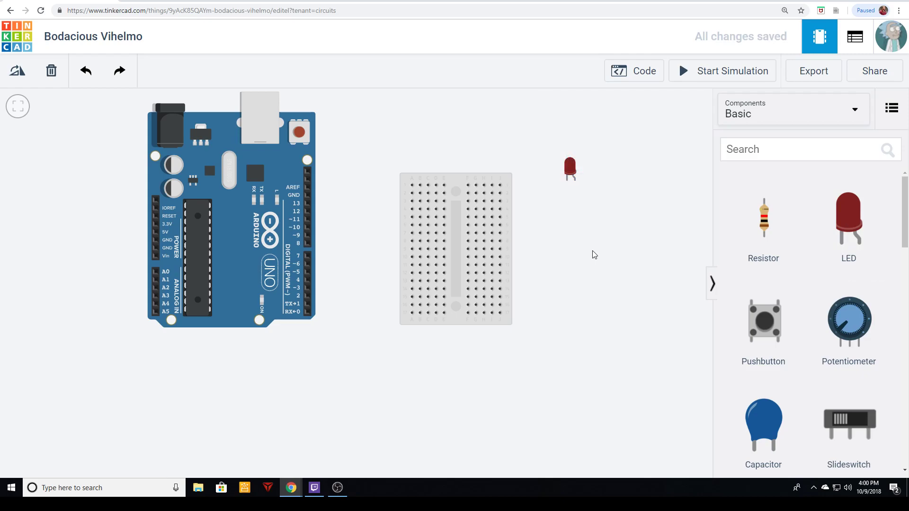
Try wiring the LED's cathode to breadboard hole J1 with one bend, and delete the wire.
scroll(593, 256, "up", 5)
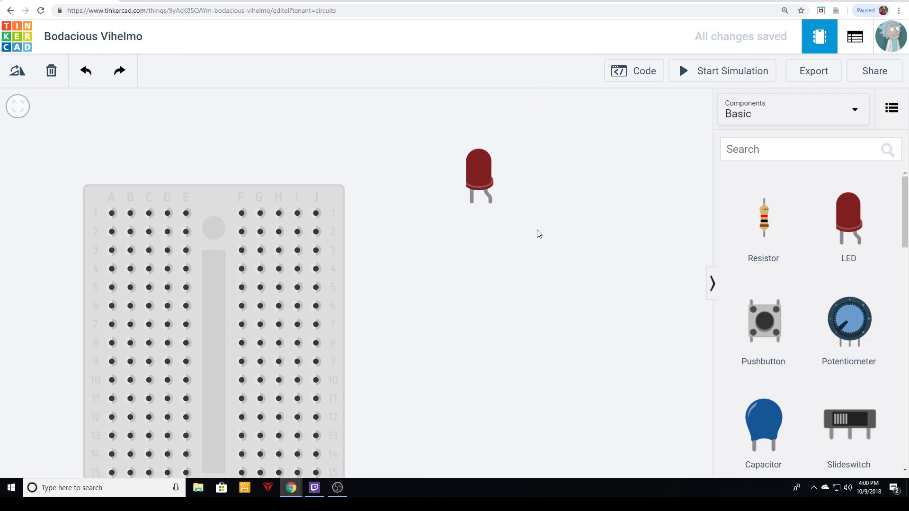
scroll(518, 251, "up", 3)
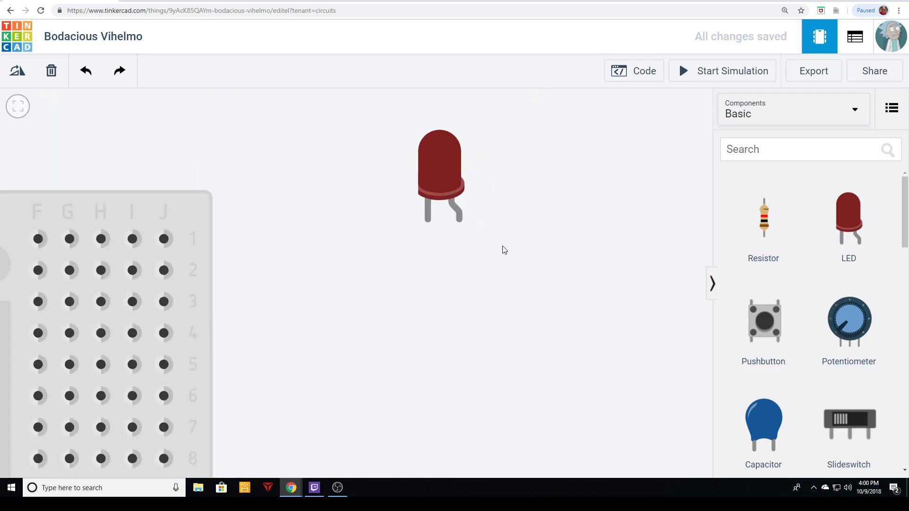
left_click_drag(505, 254, 502, 317)
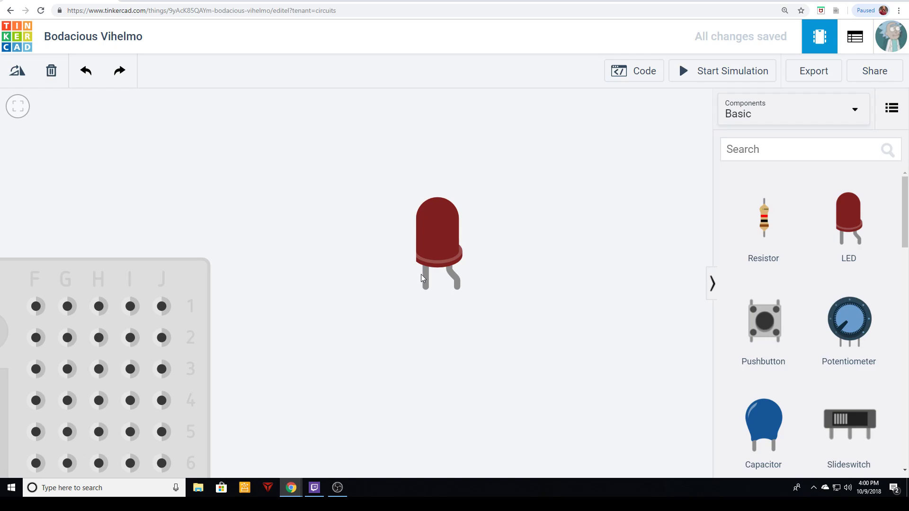
left_click_drag(421, 274, 428, 280)
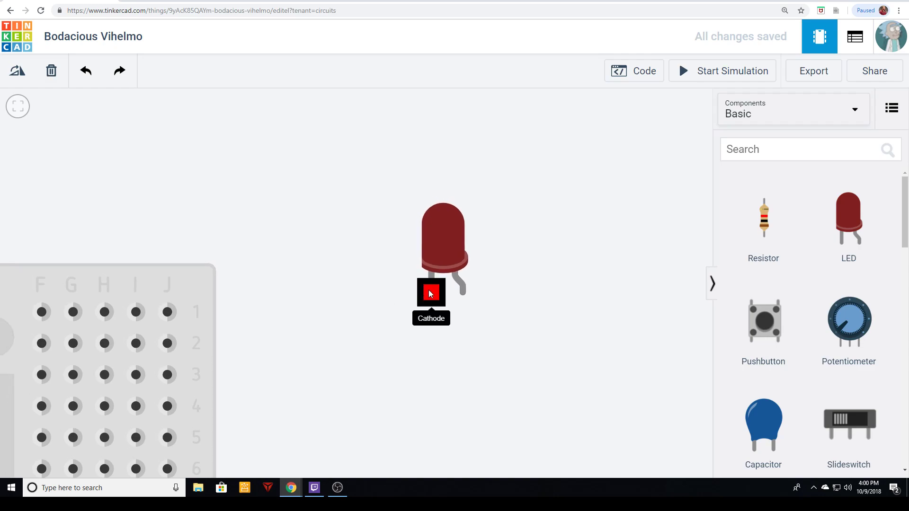
left_click(430, 296)
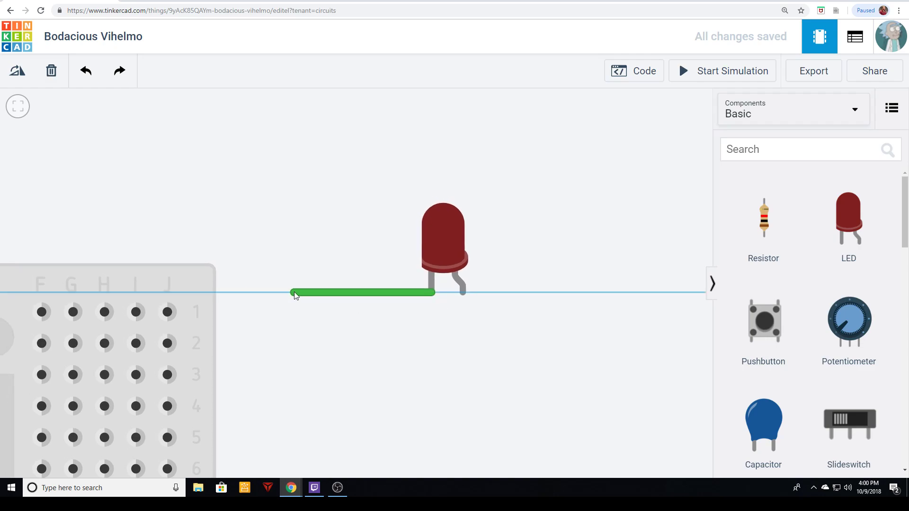
left_click(340, 293)
left_click(167, 312)
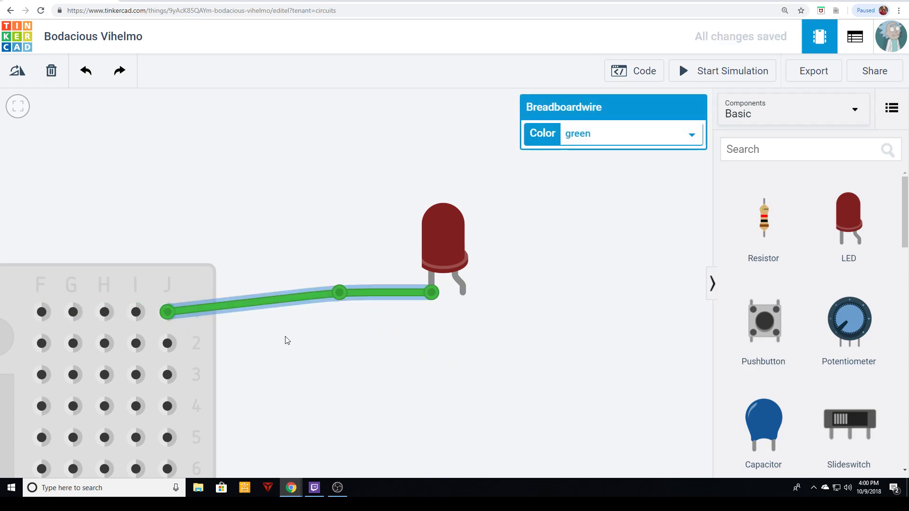
key("Delete")
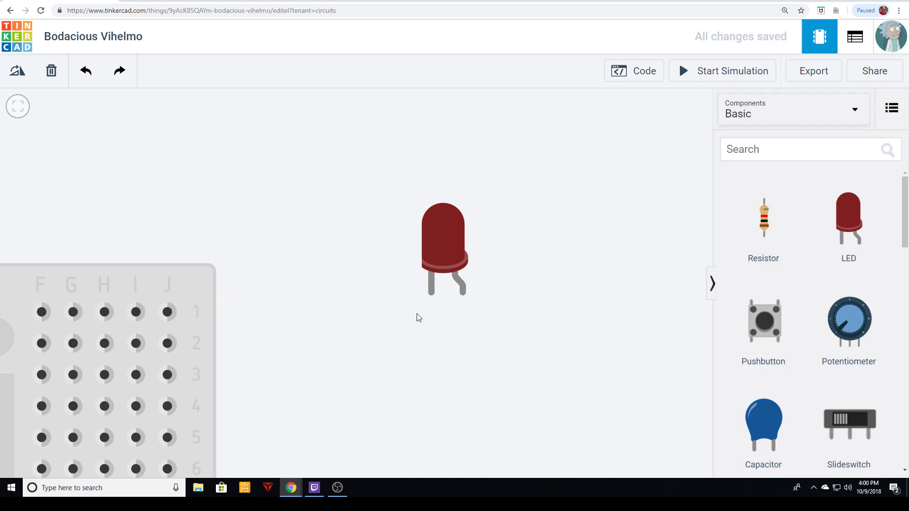
Try wiring the LED's anode to breadboard hole J3 with a bend beyond the LED, and delete the wire.
left_click(471, 300)
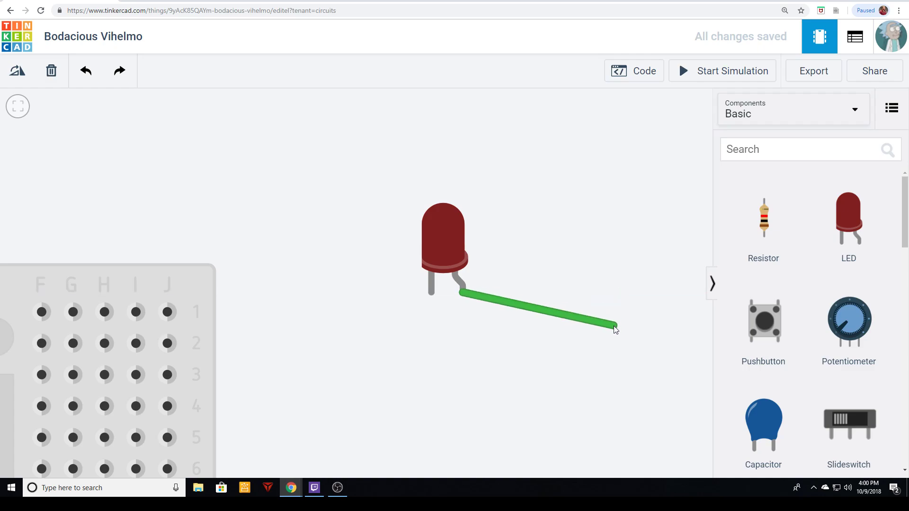
left_click(618, 295)
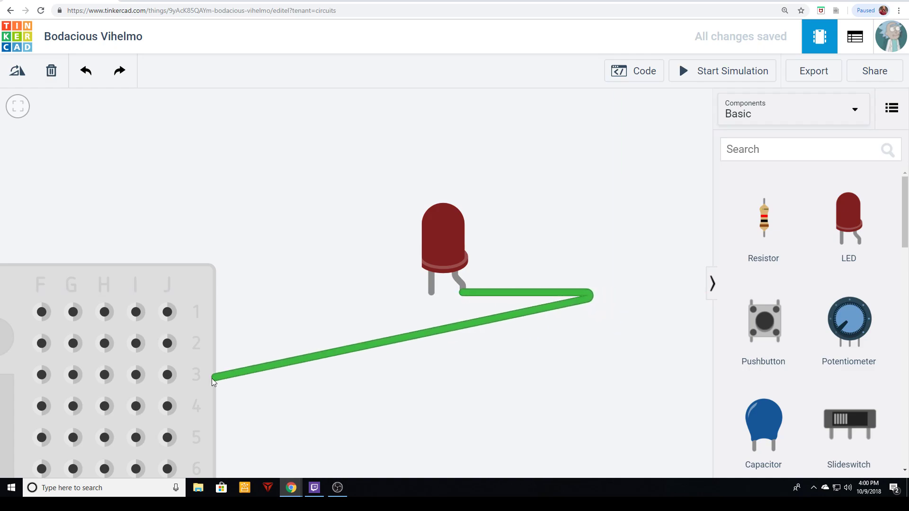
left_click(170, 377)
key("Delete")
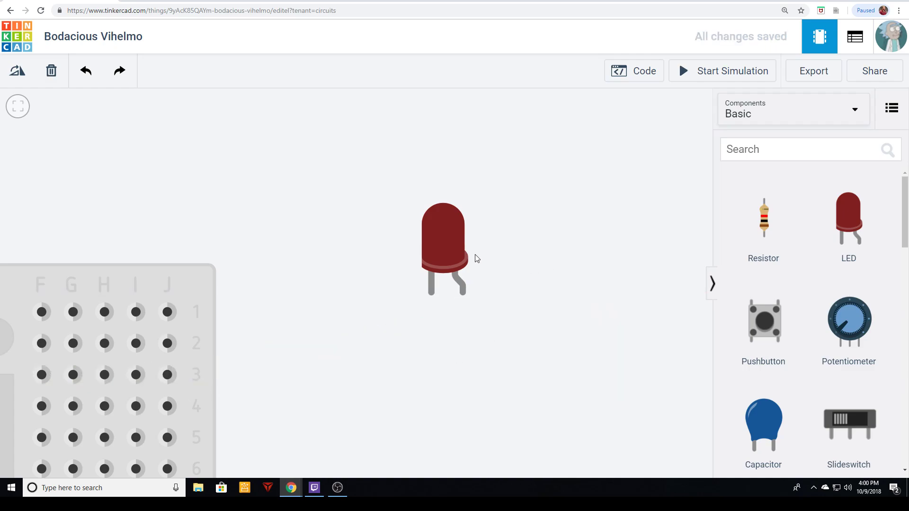
Move the LED onto the breadboard with its cathode in hole E3 and its anode over the center gap.
scroll(260, 355, "down", 3)
left_click_drag(298, 422, 544, 314)
scroll(543, 314, "down", 1)
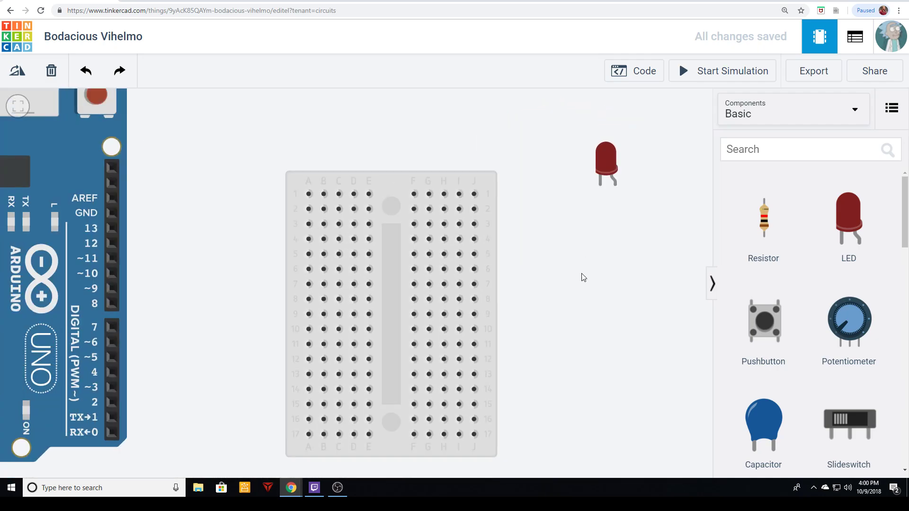
left_click(606, 159)
left_click_drag(605, 180, 374, 200)
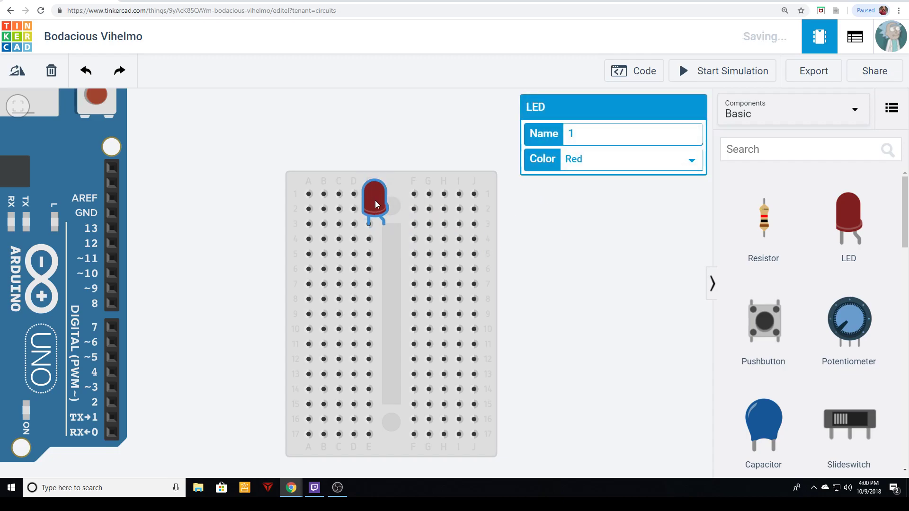
left_click(396, 246)
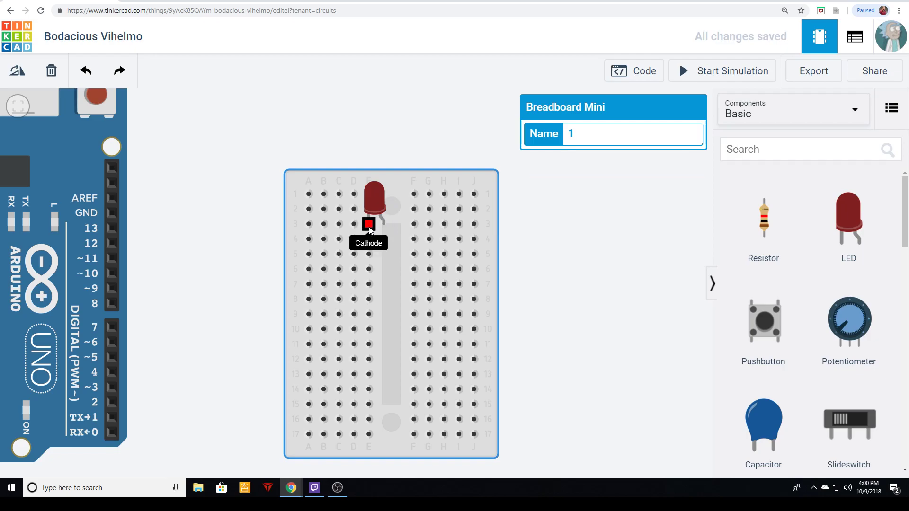
Try placing the LED's legs in D3 and E3, and move its cathode back to E3.
scroll(390, 253, "up", 5)
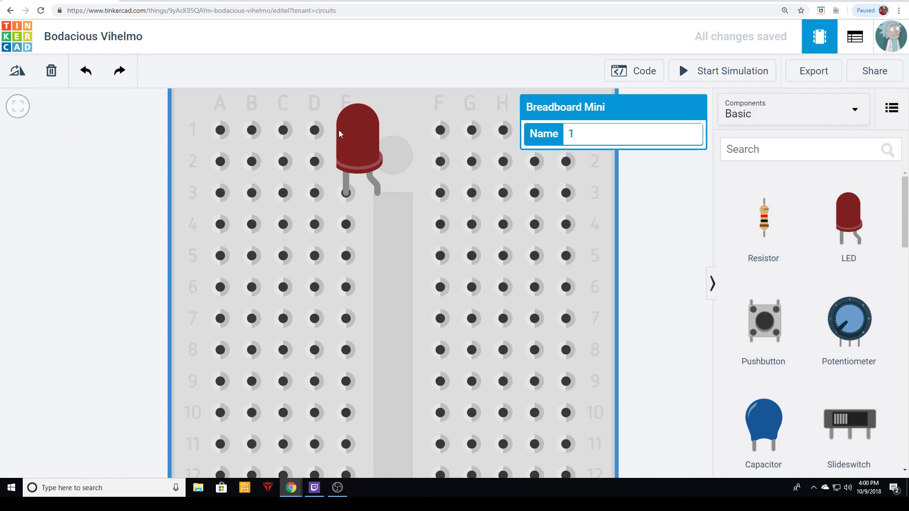
left_click(362, 157)
left_click_drag(362, 152, 337, 144)
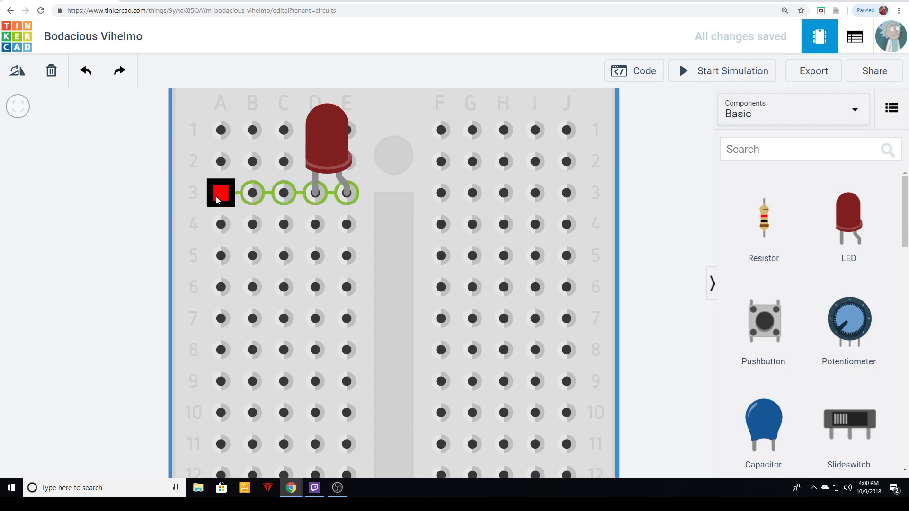
left_click_drag(324, 153, 355, 154)
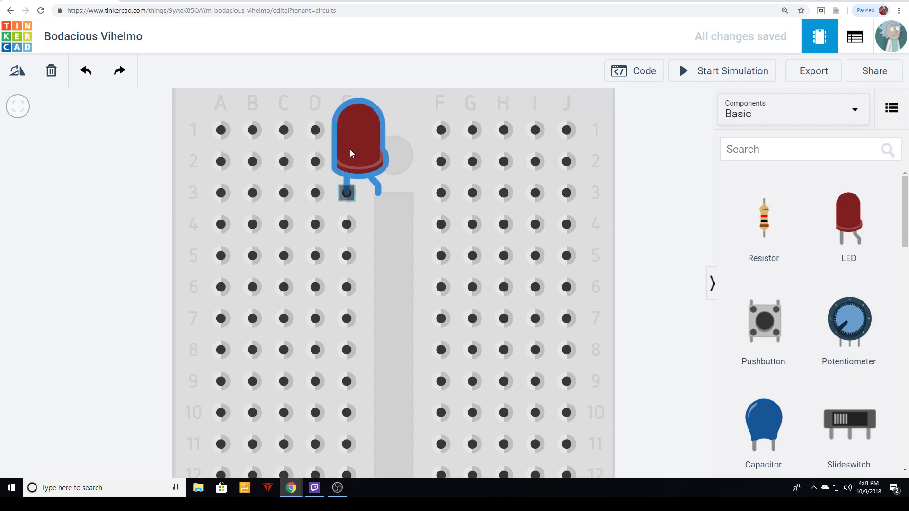
Wire the LED's anode to breadboard hole F3 across the center gap, keeping its cathode in hole E3.
scroll(390, 262, "down", 3)
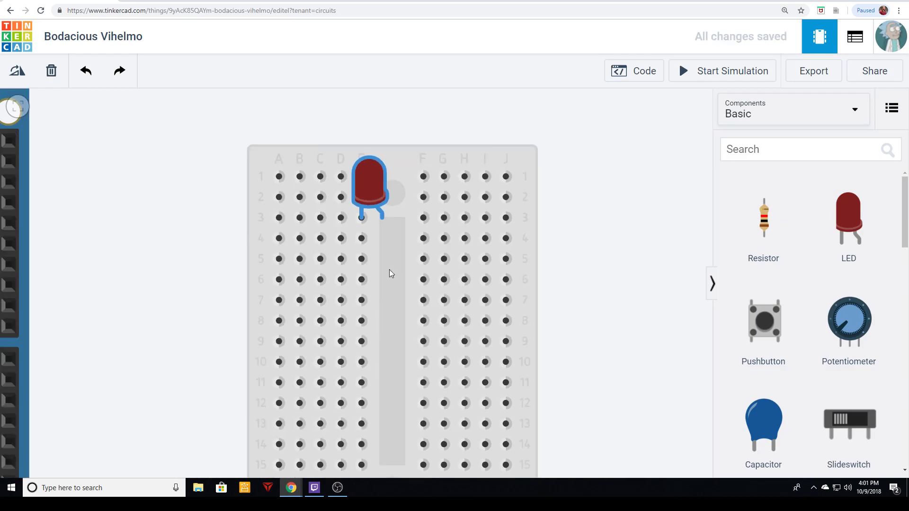
left_click_drag(130, 350, 202, 326)
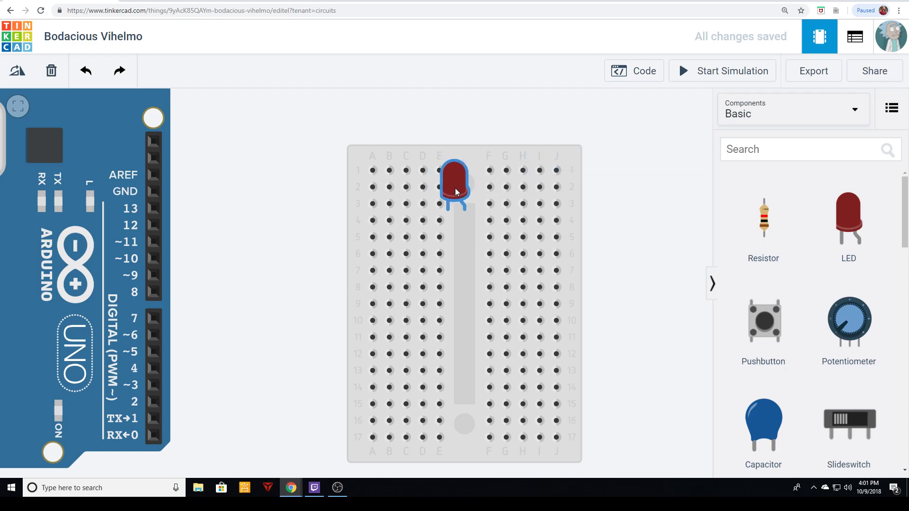
left_click(462, 227)
left_click(451, 172)
left_click(457, 202)
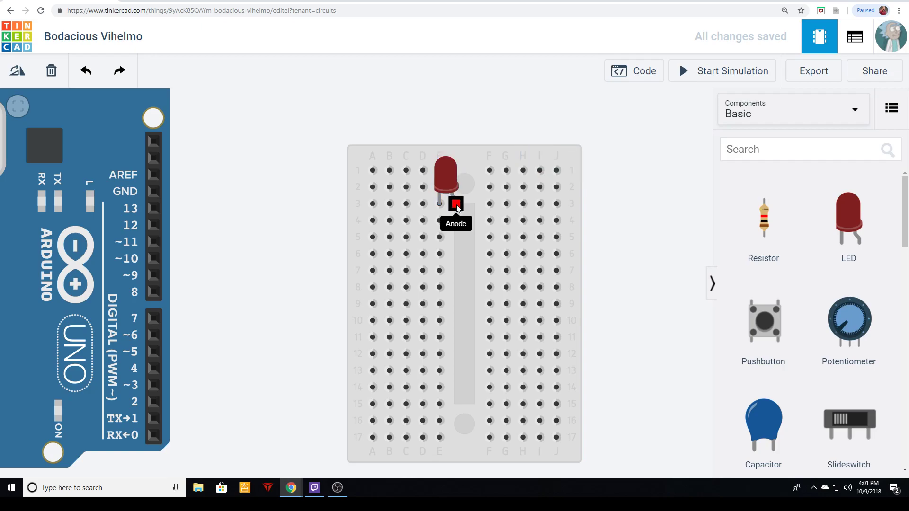
left_click(490, 204)
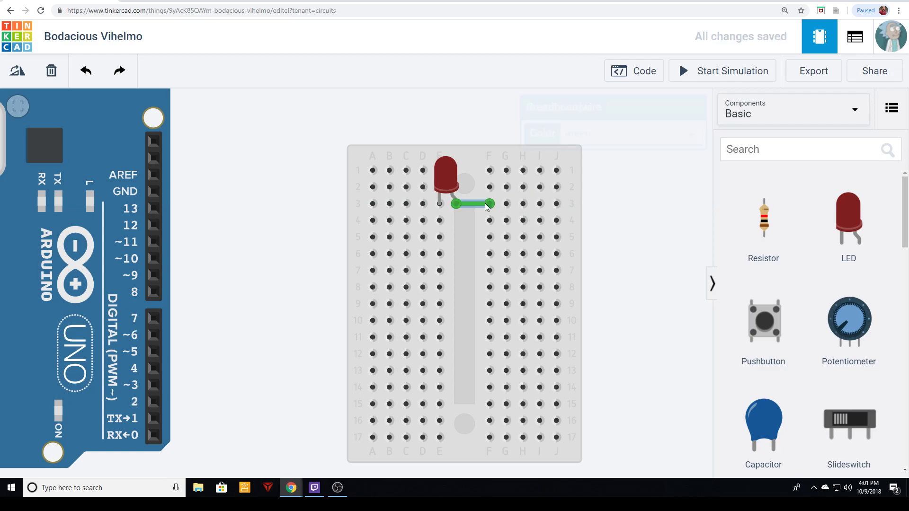
Color the LED's anode wire red.
left_click(590, 142)
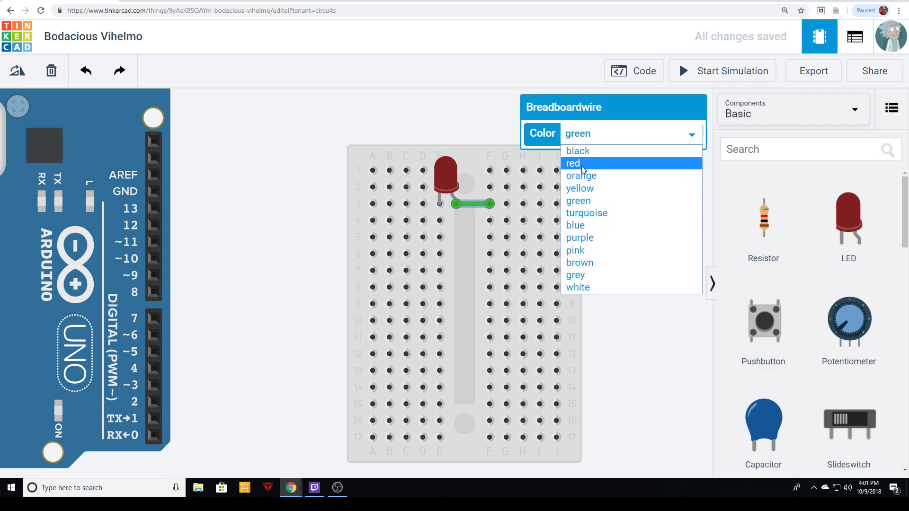
left_click(581, 163)
left_click(613, 207)
Wire breadboard hole A3, in the LED cathode's row, to the Arduino's GND pin next to pin 13.
scroll(613, 218, "up", 2)
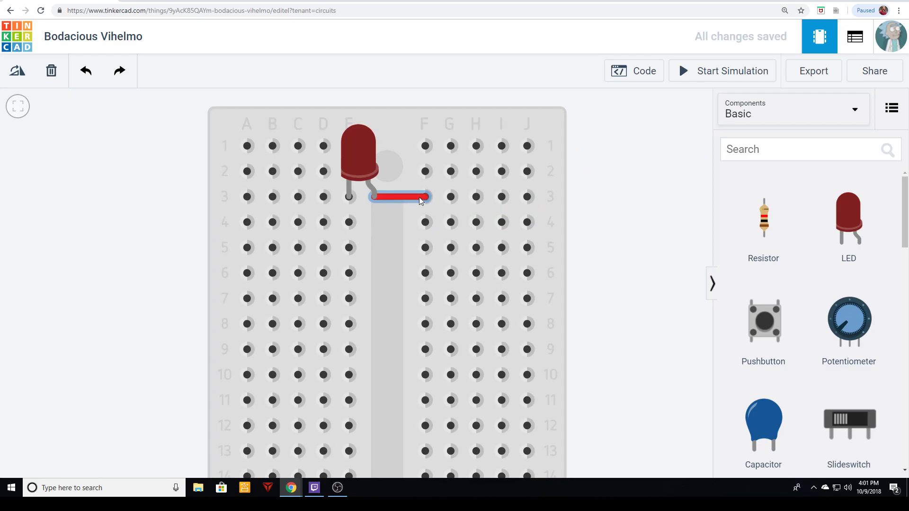
scroll(635, 217, "down", 2)
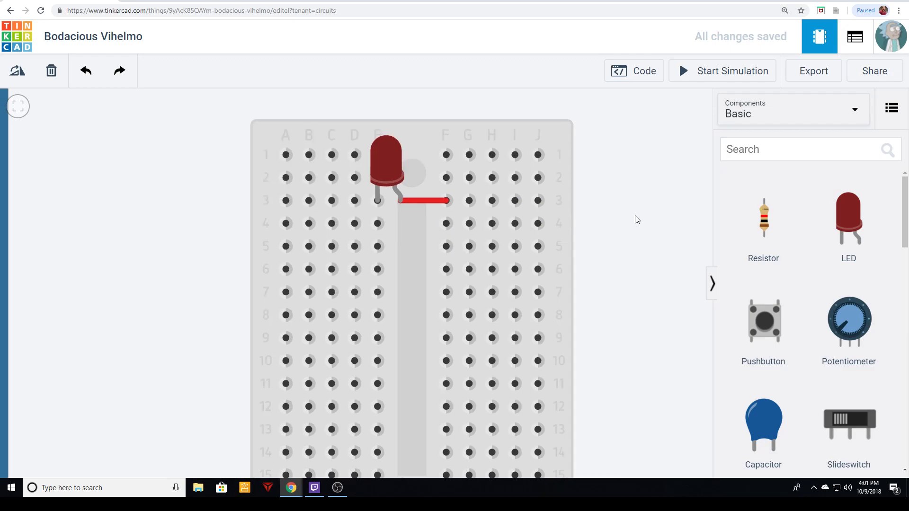
left_click_drag(667, 287, 675, 234)
scroll(672, 229, "down", 2)
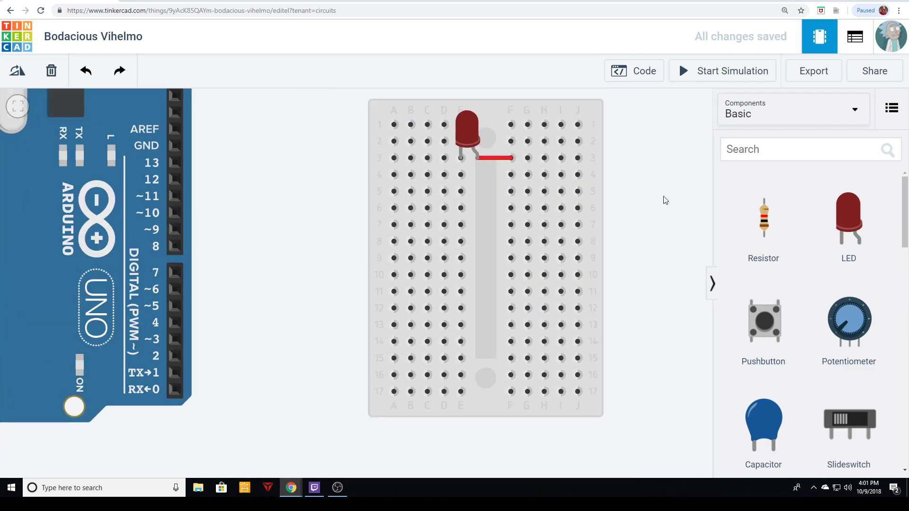
left_click_drag(659, 180, 649, 214)
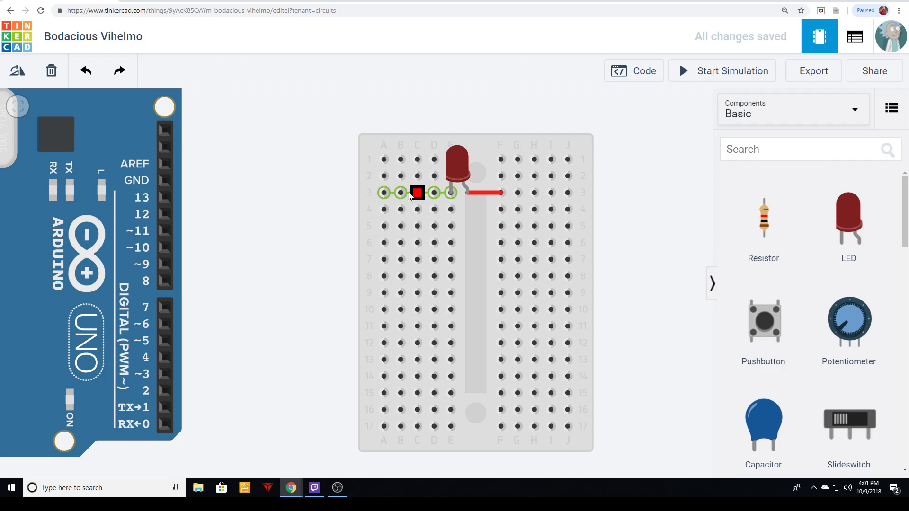
left_click(383, 193)
left_click(165, 181)
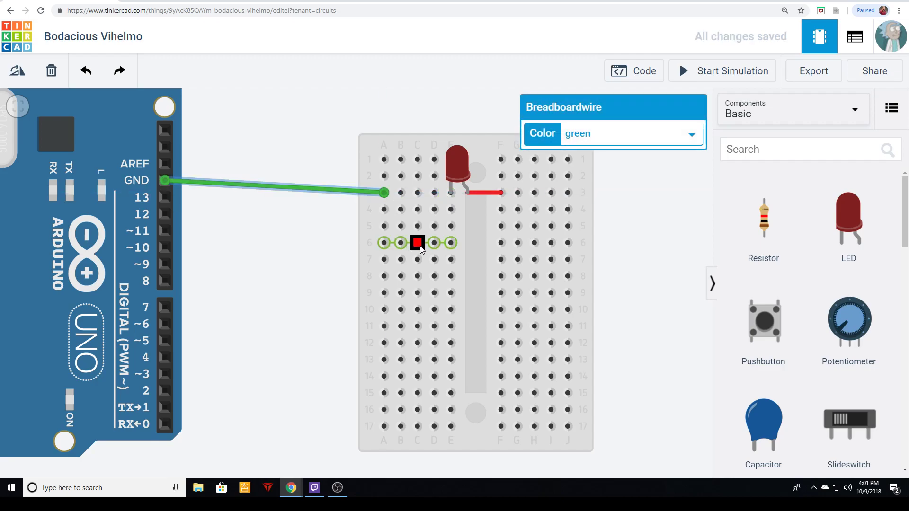
Move the breadboard slightly up to straighten the ground wire, and color that wire black.
left_click_drag(474, 244, 474, 234)
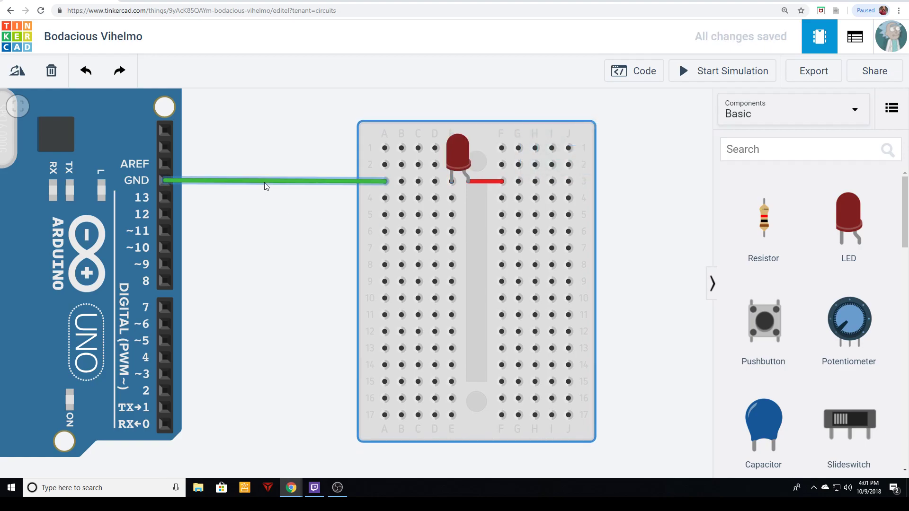
left_click(264, 183)
left_click(618, 138)
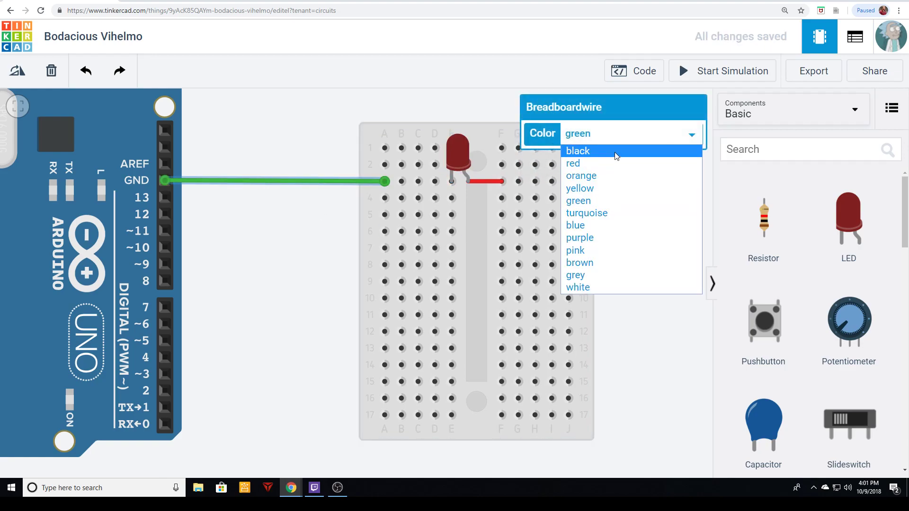
left_click(578, 150)
left_click(299, 253)
Add a resistor beside the breadboard and set its resistance to 220 Ω.
scroll(615, 205, "down", 2)
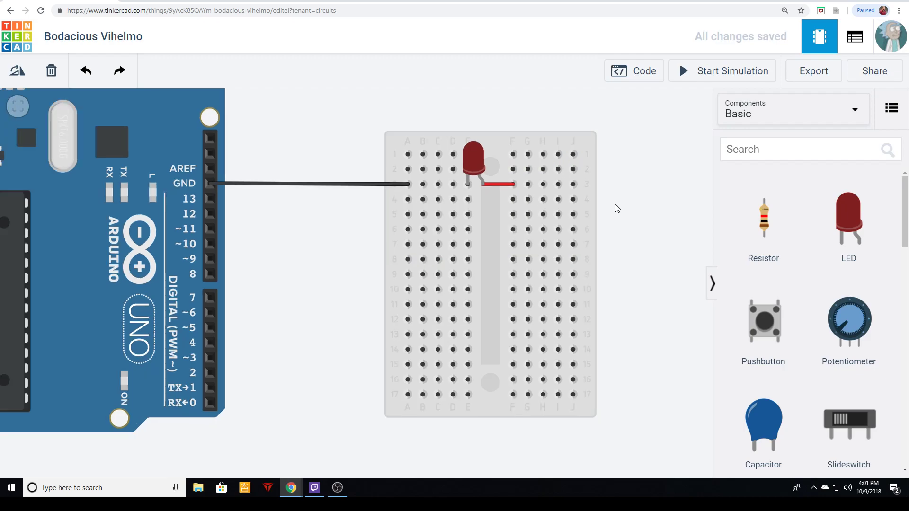
scroll(615, 220, "up", 1)
scroll(568, 224, "down", 1)
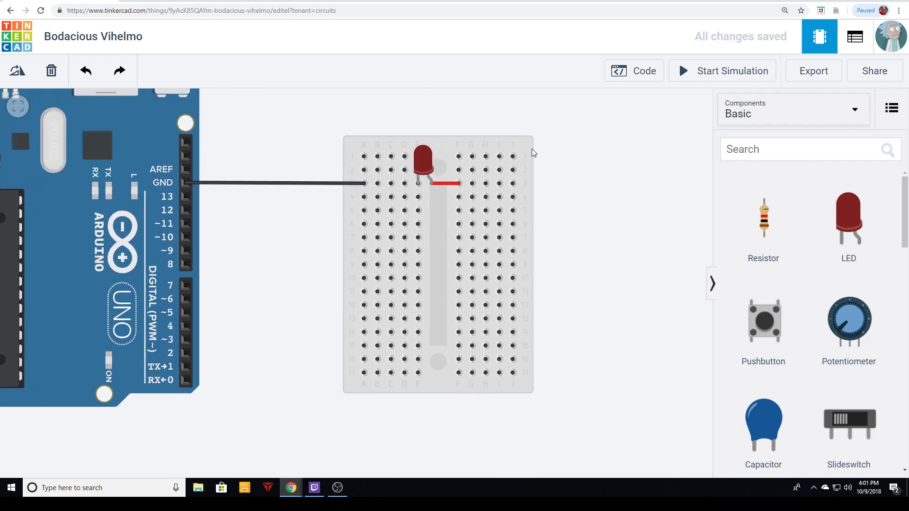
left_click_drag(758, 258, 585, 226)
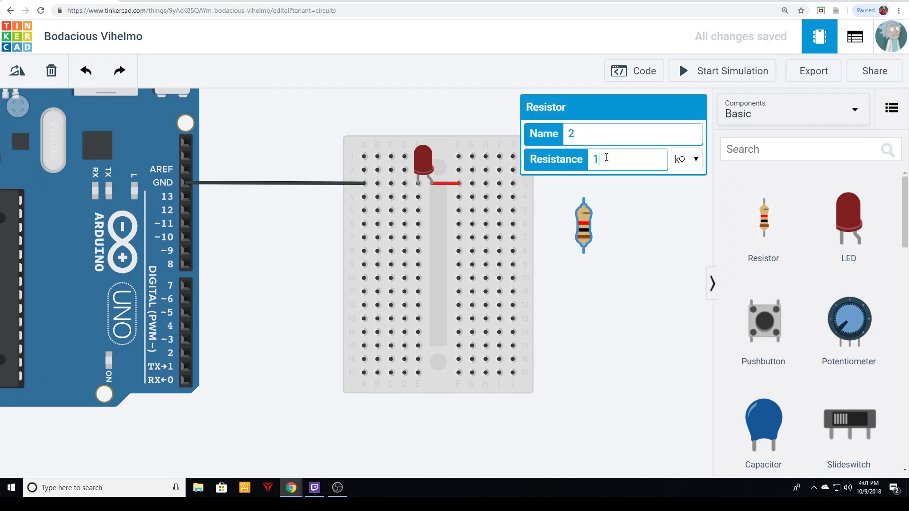
type("20")
left_click(692, 163)
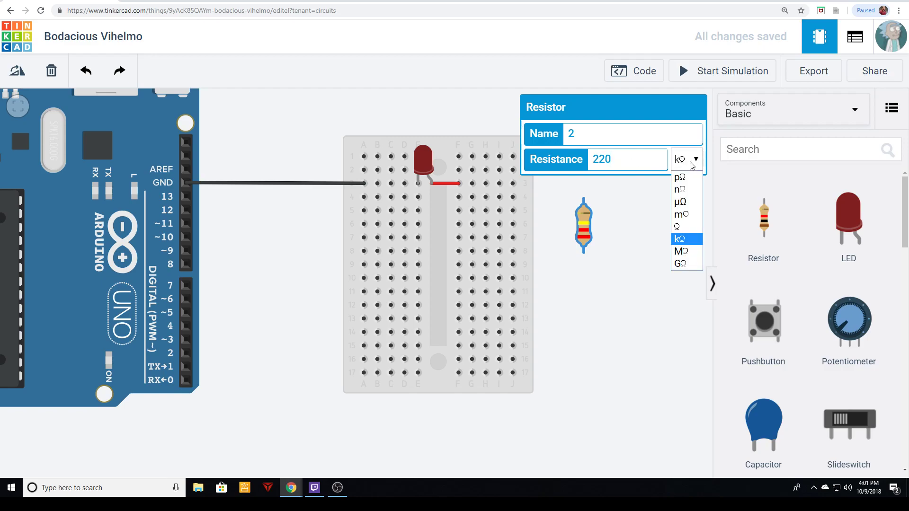
left_click(696, 232)
Place the resistor vertically on the breadboard with its ends in holes G3 and G7.
left_click(601, 229)
left_click_drag(577, 229, 471, 217)
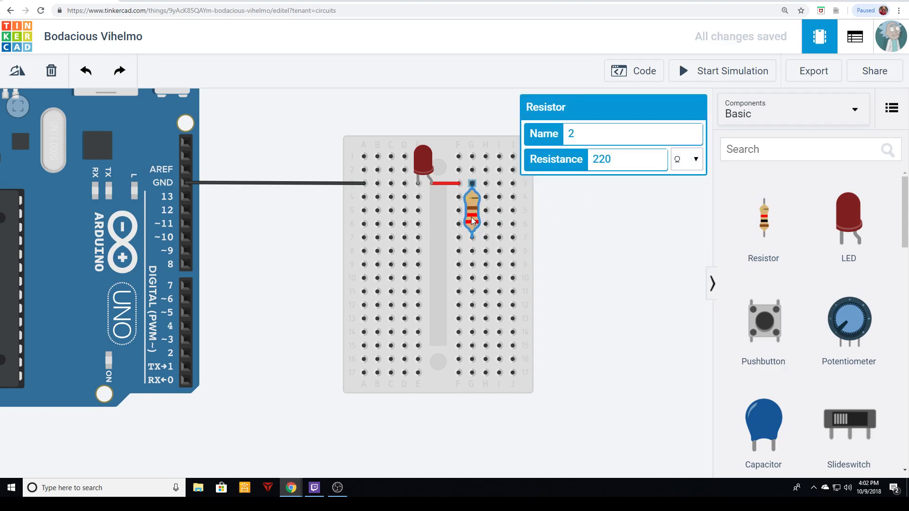
left_click(590, 299)
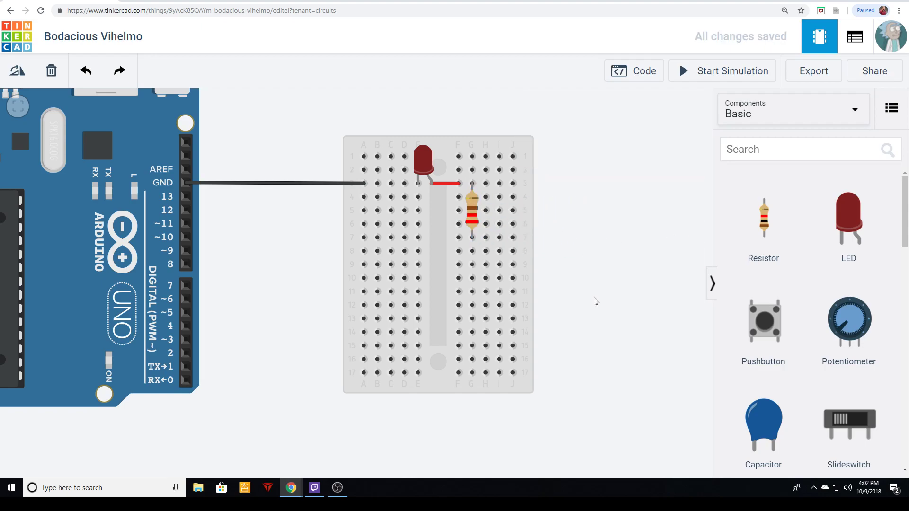
Wire breadboard hole J7 to Arduino pin ~3, routing the wire around and below the breadboard with four bends.
scroll(607, 238, "up", 1)
scroll(568, 244, "up", 1)
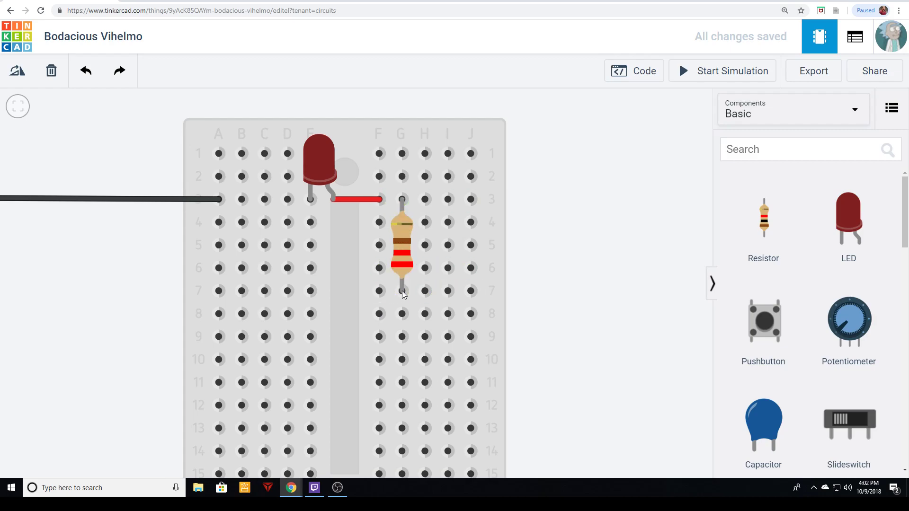
scroll(542, 287, "down", 2)
left_click_drag(123, 340, 199, 298)
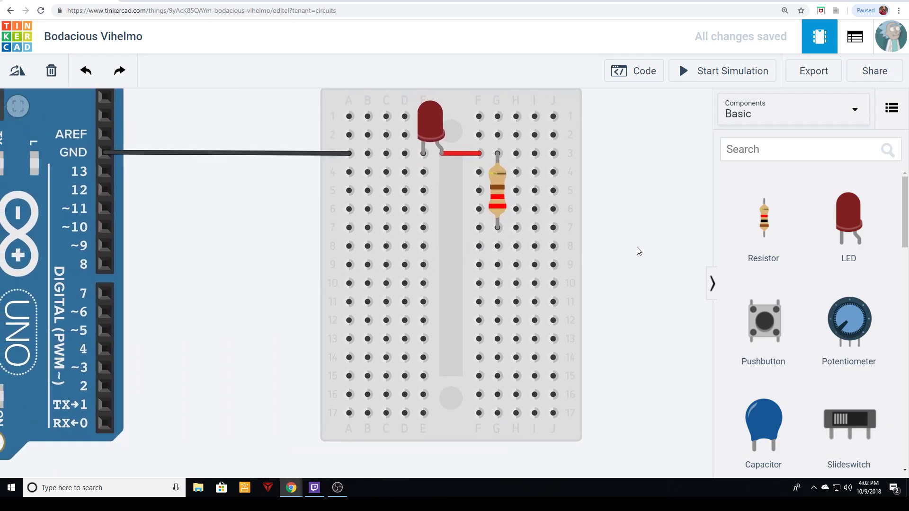
left_click_drag(257, 309, 286, 330)
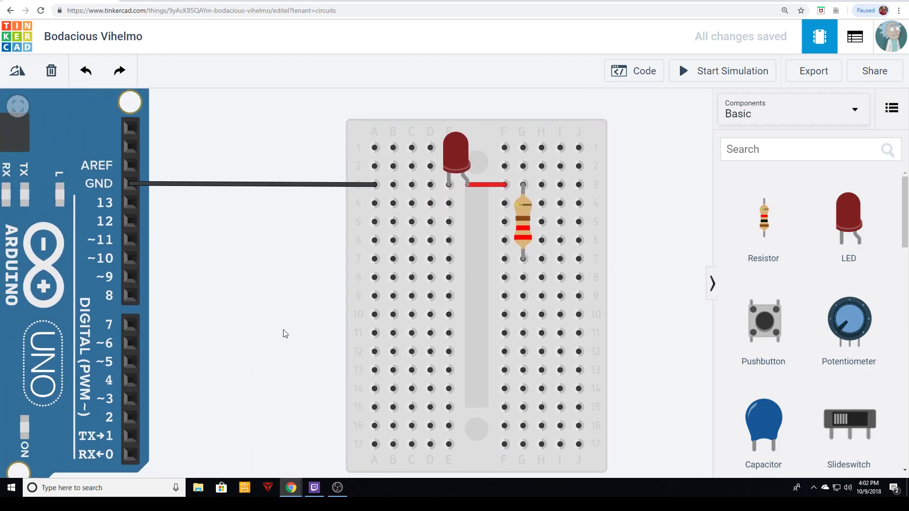
scroll(283, 330, "down", 2)
left_click_drag(616, 324, 570, 302)
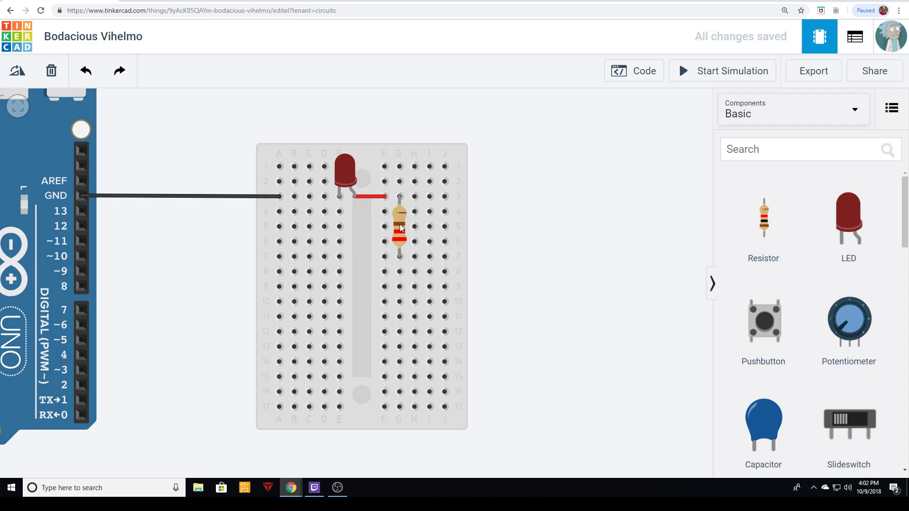
left_click(445, 257)
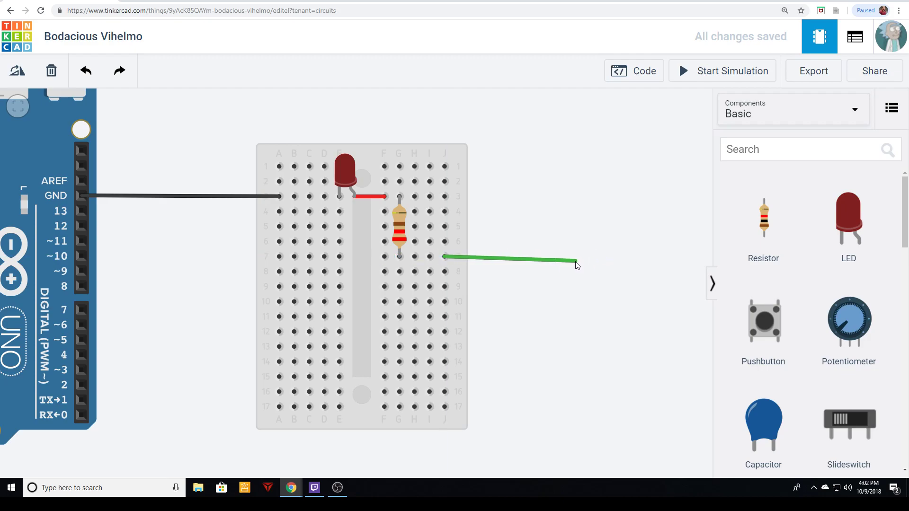
left_click(563, 259)
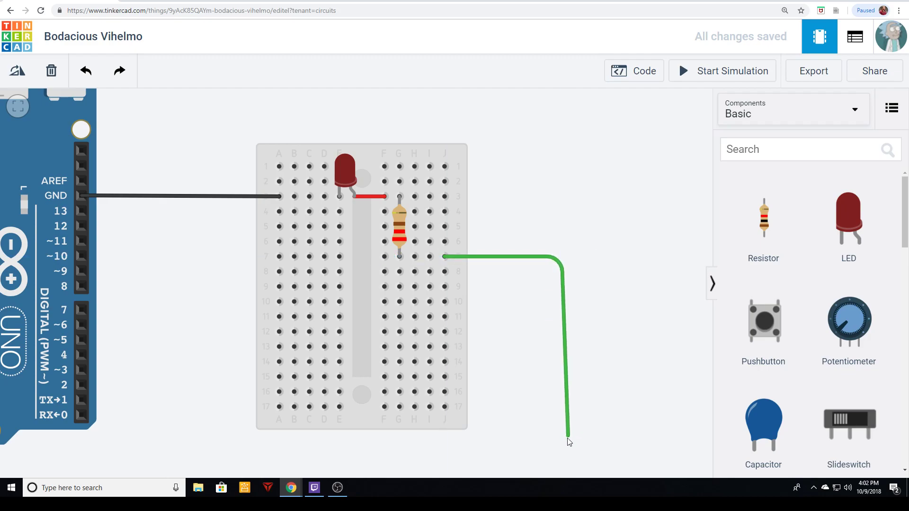
left_click(562, 461)
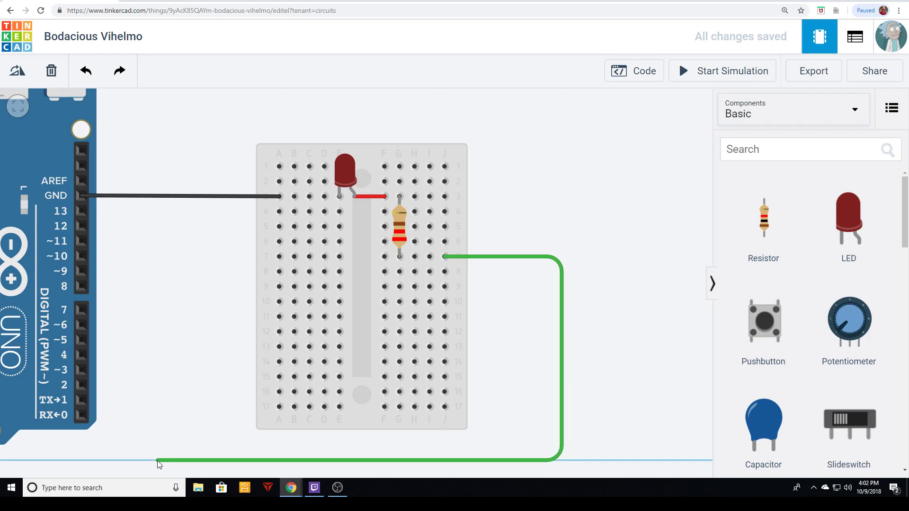
left_click(128, 461)
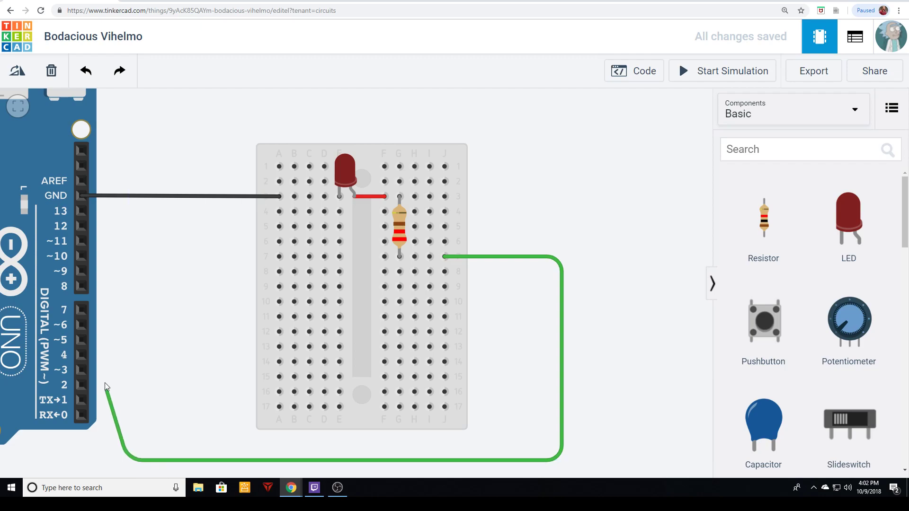
left_click(126, 370)
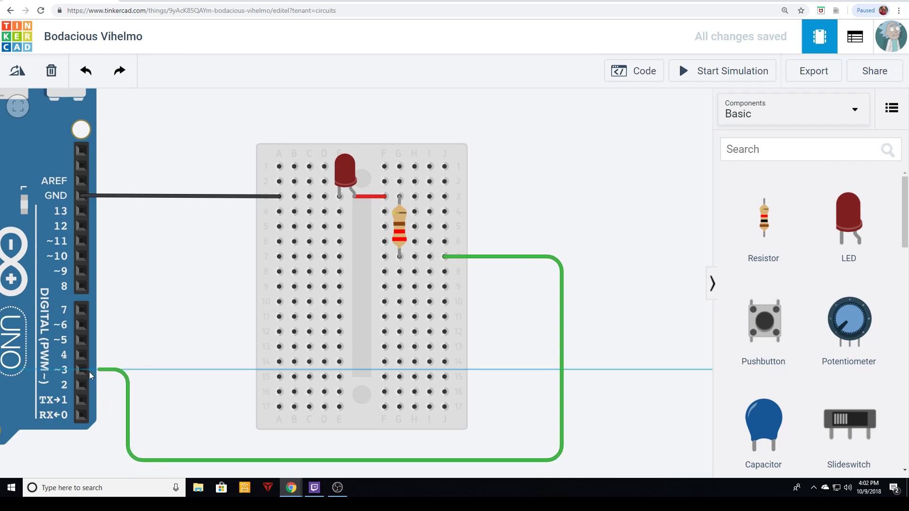
left_click(82, 370)
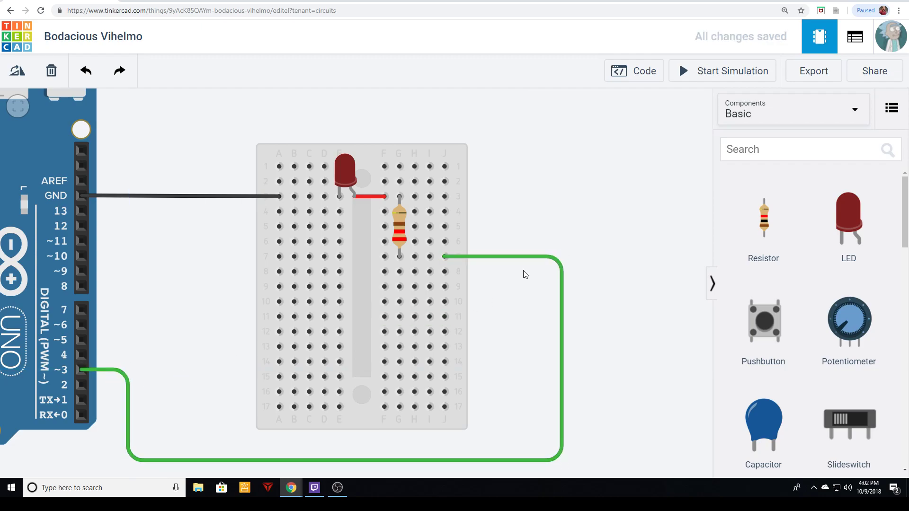
Color the wire between hole J7 and Arduino pin ~3 red.
left_click(524, 256)
left_click(639, 138)
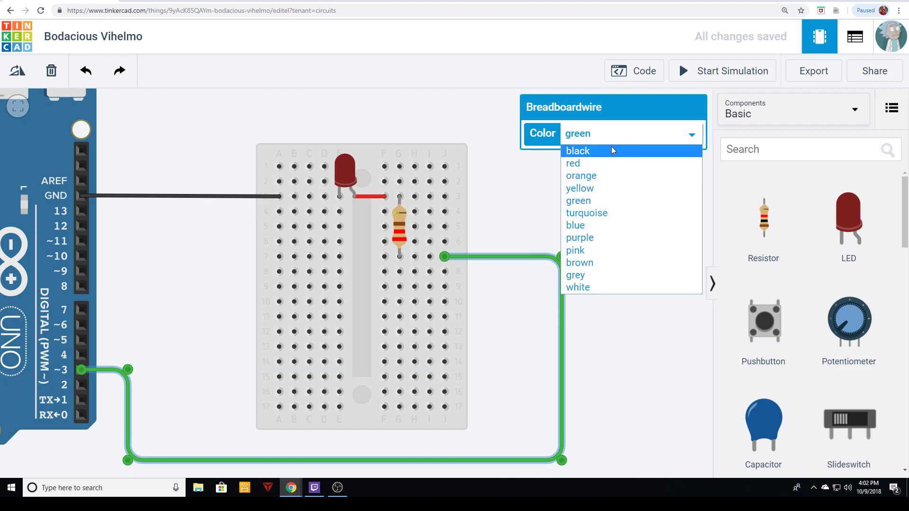
left_click(602, 163)
left_click(587, 211)
Open the Arduino's code editor and switch it from Blocks to Text.
left_click_drag(162, 363, 293, 327)
scroll(332, 308, "down", 1)
scroll(332, 308, "down", 1)
left_click_drag(331, 273, 324, 314)
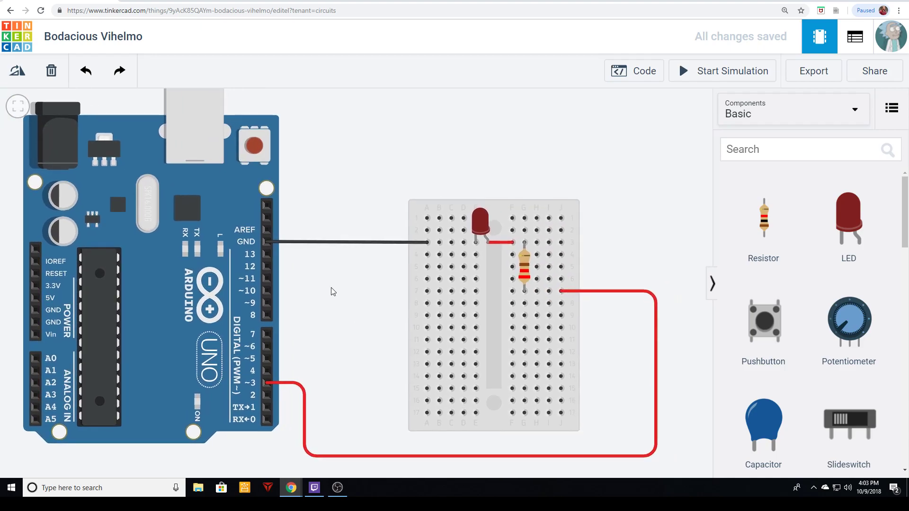
scroll(337, 284, "down", 1)
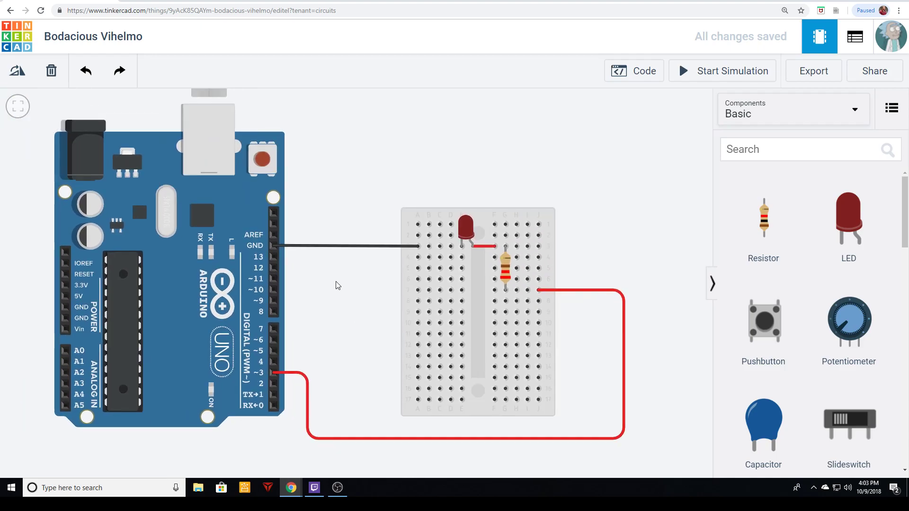
left_click(648, 76)
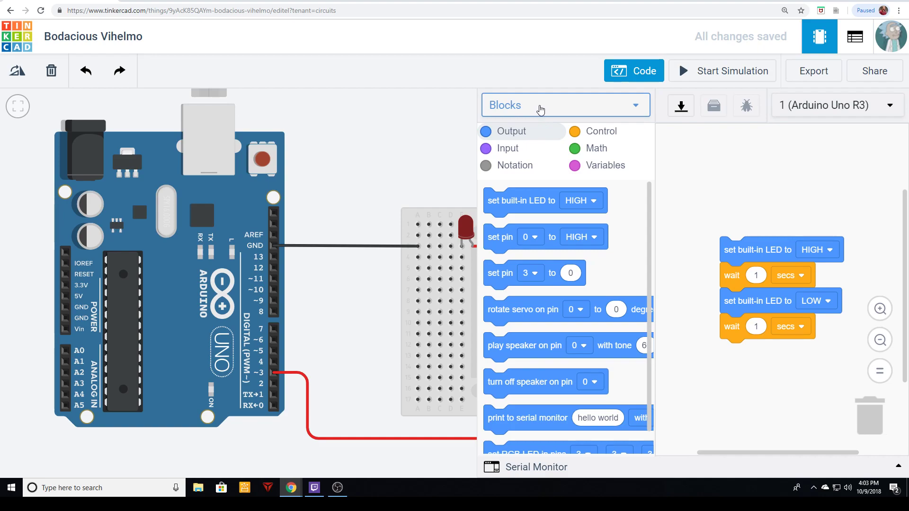
left_click(541, 110)
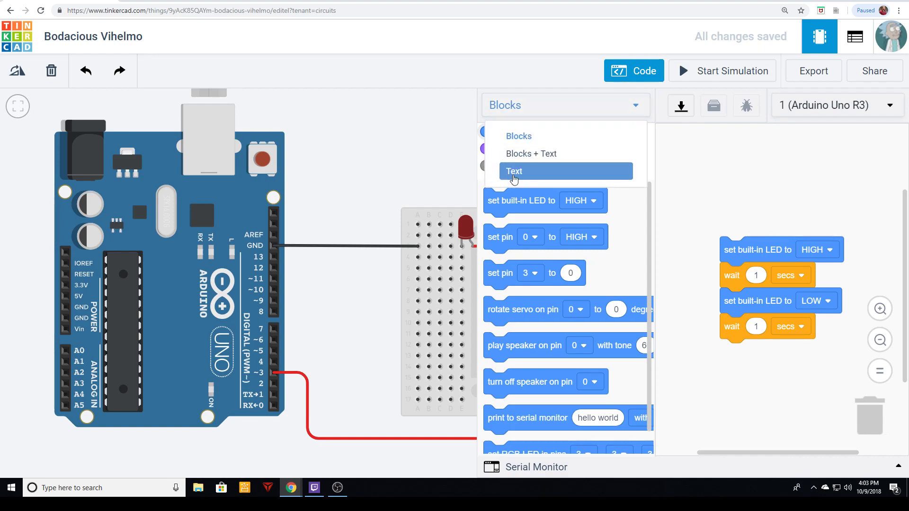
left_click(512, 172)
left_click(480, 173)
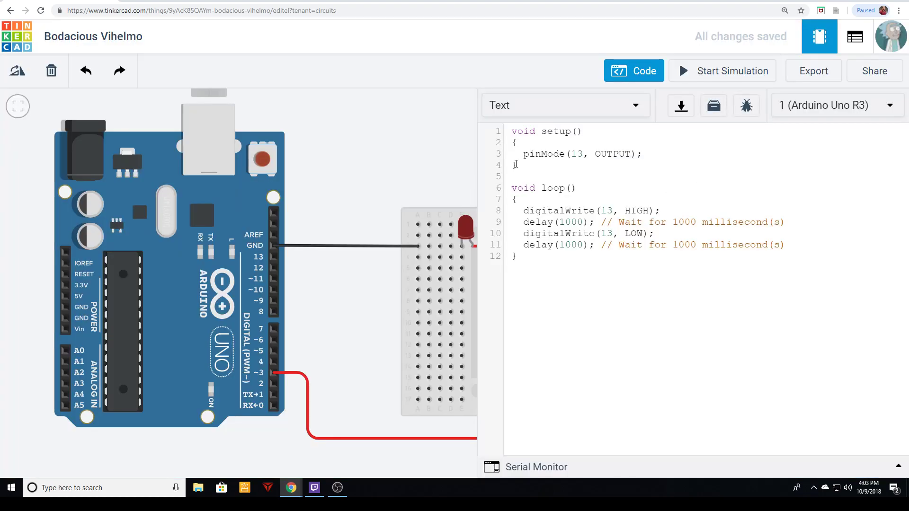
Delete the default pinMode line in setup() and all default blink statements in loop(), leaving both functions empty.
left_click_drag(520, 154, 700, 150)
key("BackSpace")
left_click_drag(524, 210, 785, 245)
key("BackSpace")
left_click(572, 150)
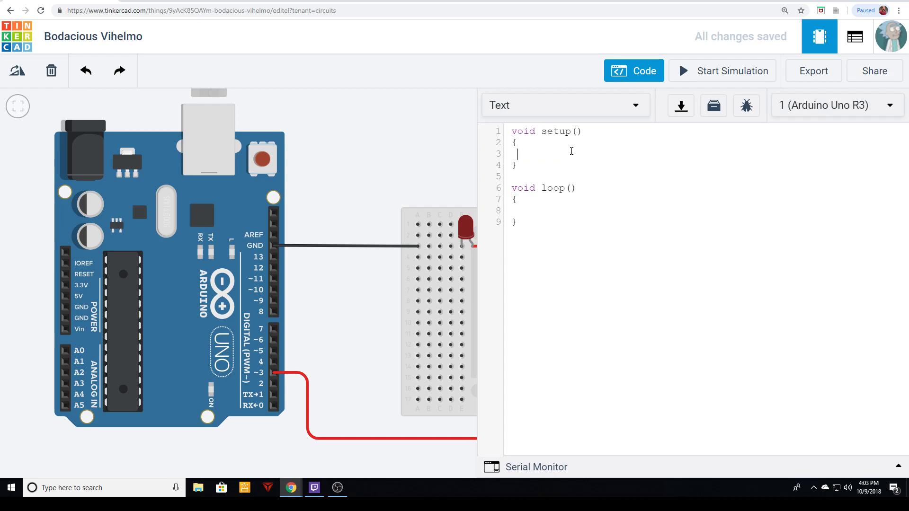
Add pinMode(3, OUTPUT); inside setup().
left_click_drag(397, 300, 220, 284)
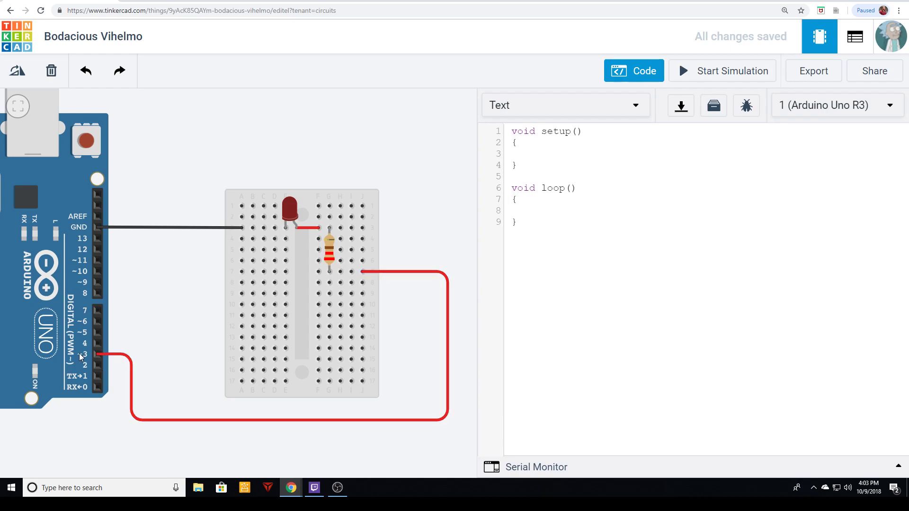
scroll(81, 357, "up", 5)
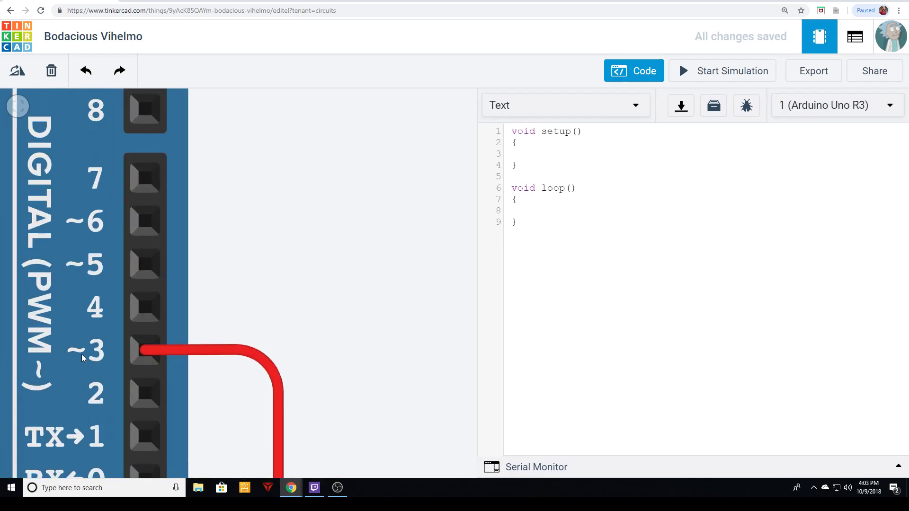
scroll(81, 354, "down", 5)
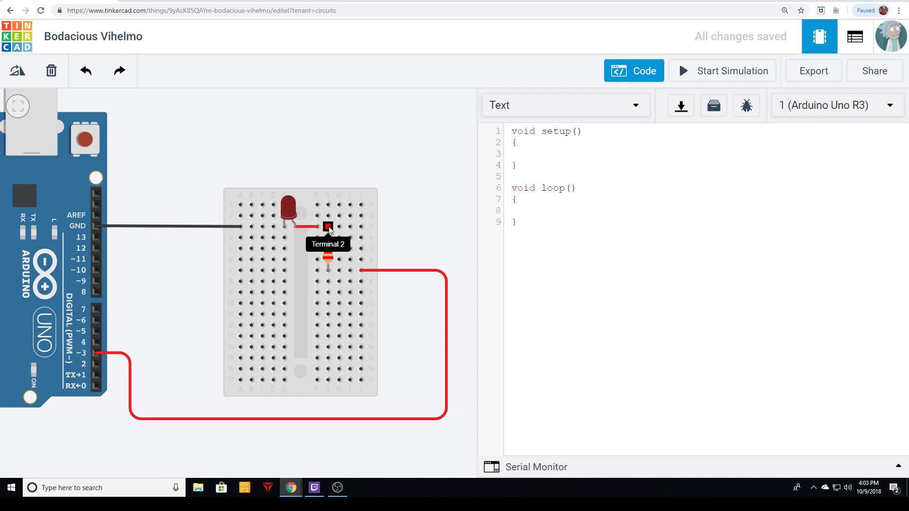
left_click_drag(330, 230, 341, 230)
type("pinMode(")
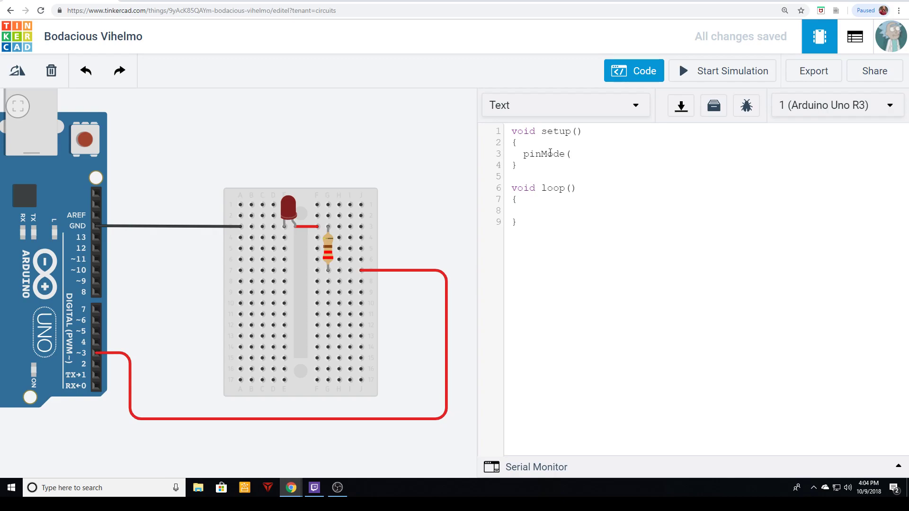
type("3, OUTPUT);")
Start the loop() body with digitalWrite(3, HIGH); followed by delay(1000); on the next line.
left_click(551, 215)
type("digitalWrite(")
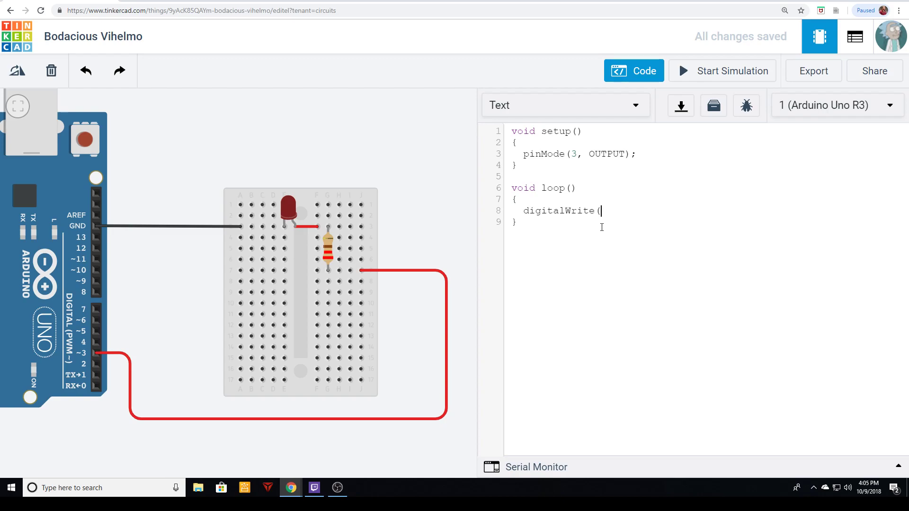
type("3, HIGH);")
key("Return")
type("delay(100")
type("0);")
Complete the blink in loop() by adding digitalWrite(3, LOW); and a second delay(1000); line.
type("digitalWrite")
type("(*")
type(", ")
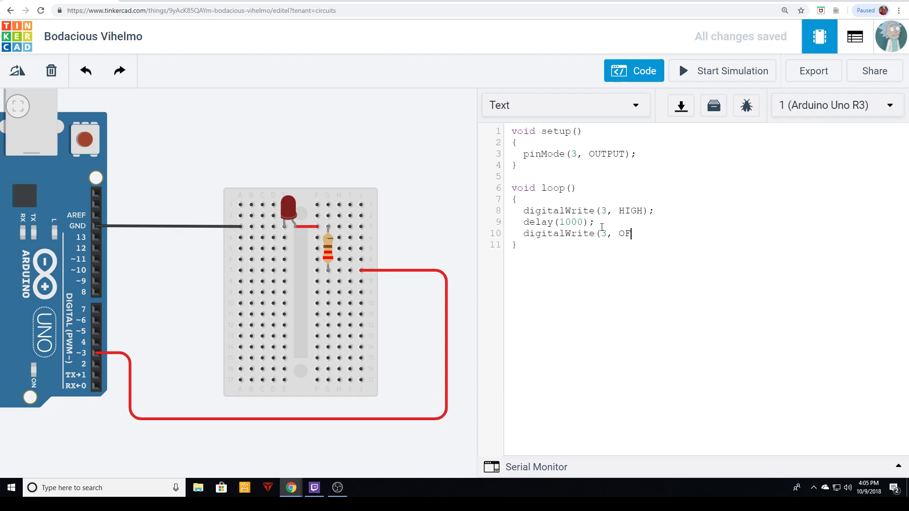
type("LOW")
type(");")
type("delay(")
type("1000);")
Run the simulation to test the LED blink while reviewing the delay and LOW statements in loop(), and stop it.
left_click_drag(525, 247, 598, 246)
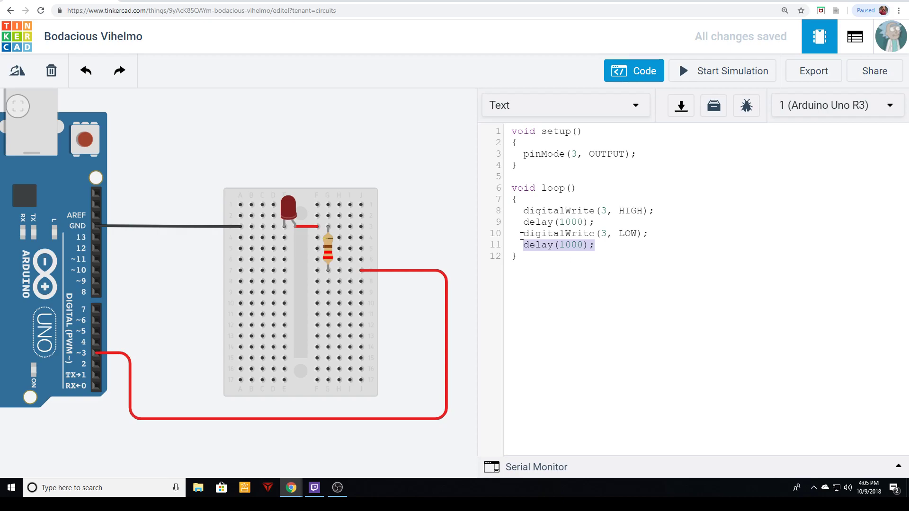
left_click_drag(524, 235, 658, 231)
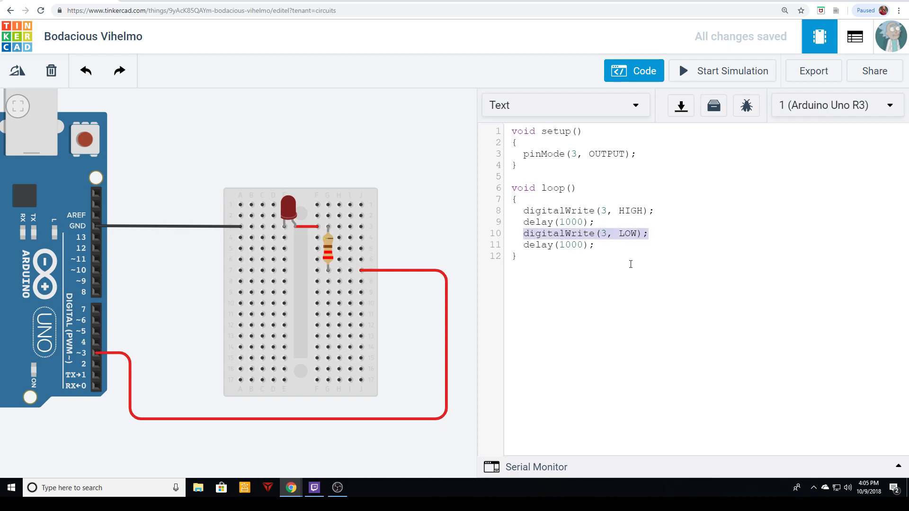
left_click(626, 262)
left_click(686, 73)
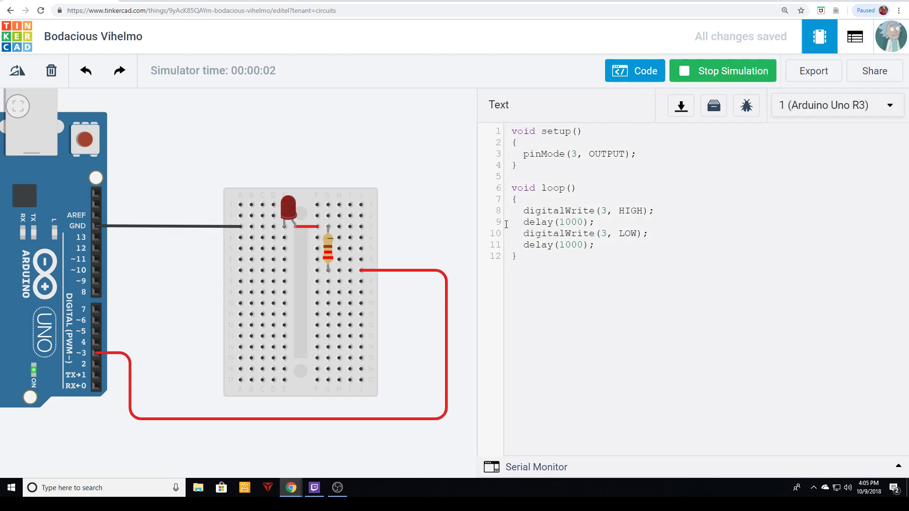
left_click_drag(523, 223, 607, 224)
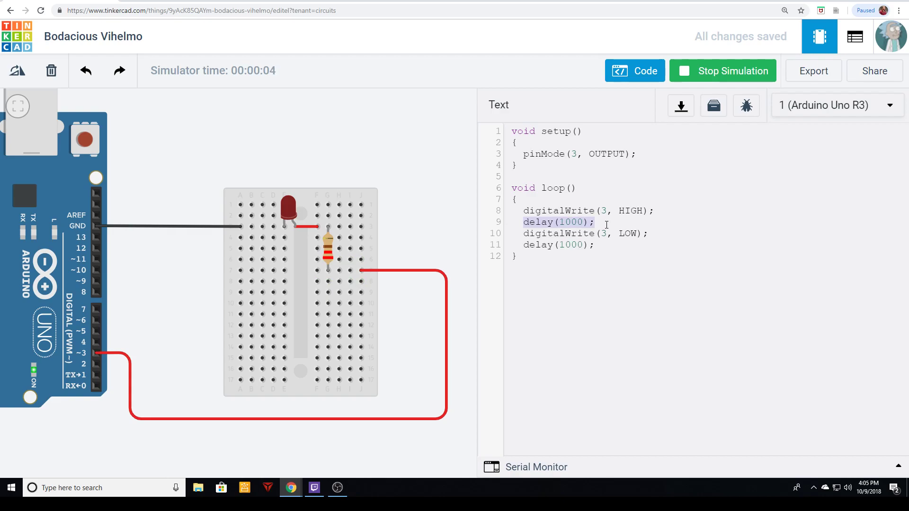
left_click_drag(529, 233, 656, 231)
left_click_drag(528, 246, 616, 244)
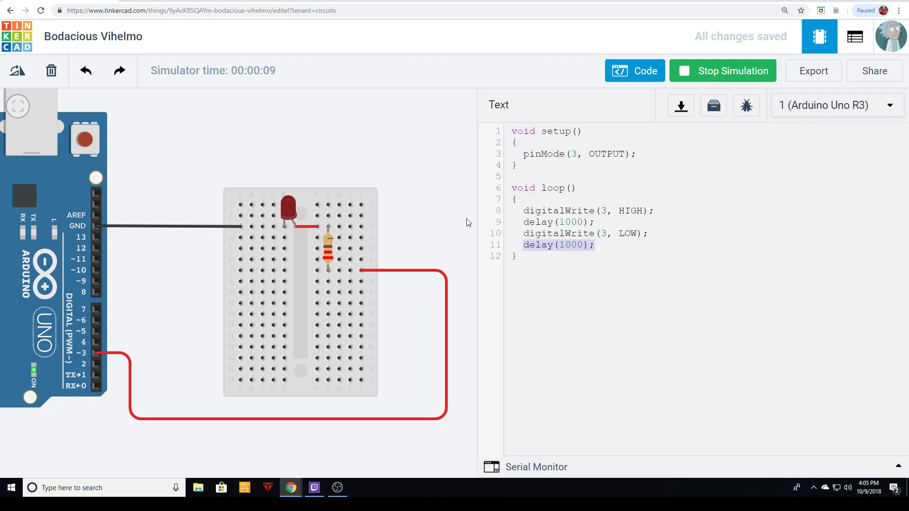
left_click(560, 245)
left_click_drag(560, 245, 582, 245)
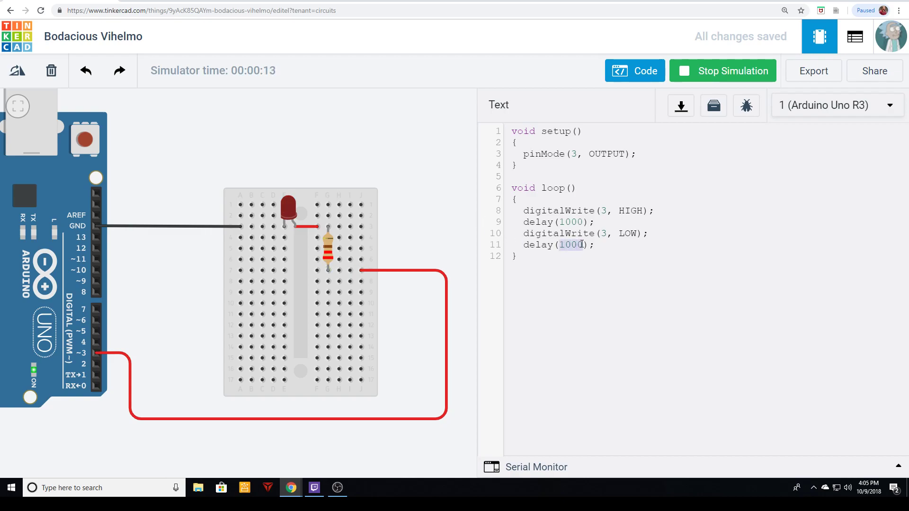
left_click(710, 72)
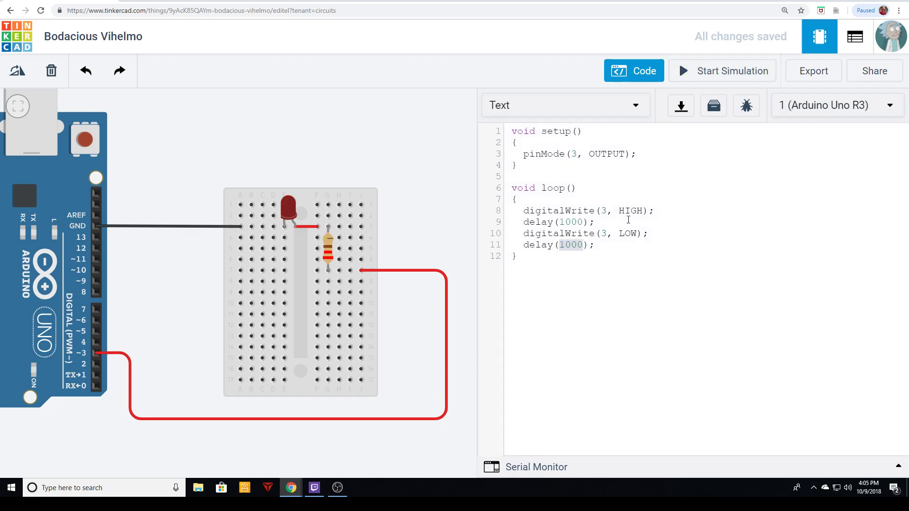
Set the delay following the LOW statement to 100 and test the blink in a short simulation run.
left_click(582, 246)
key("BackSpace")
key("BackSpace")
key("BackSpace")
type("00")
left_click(697, 80)
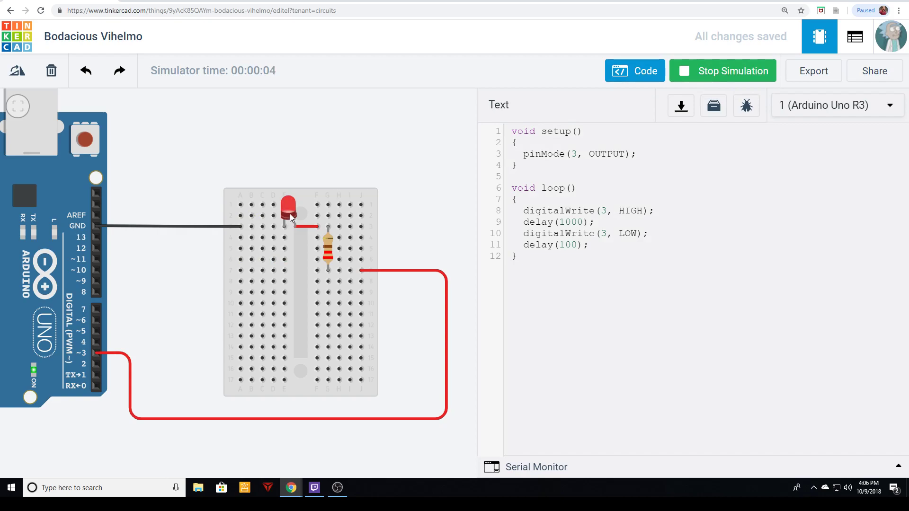
left_click(720, 77)
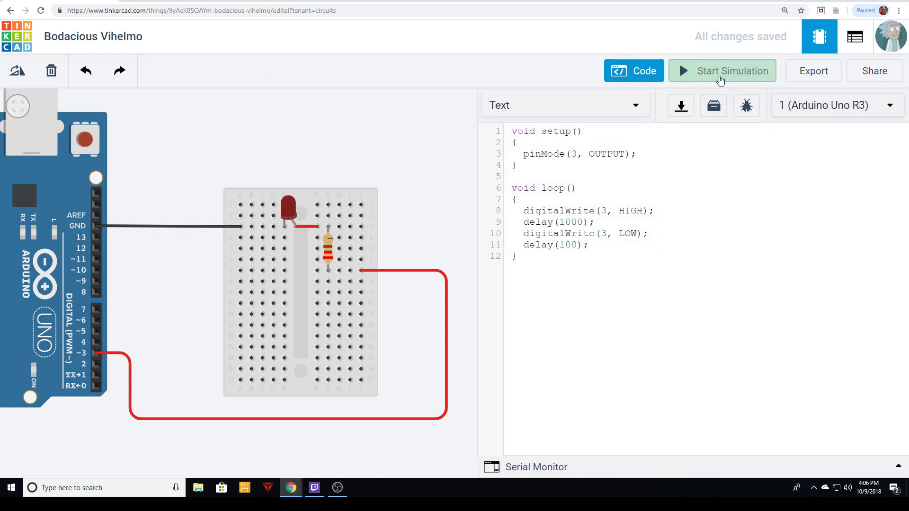
Set the delay following the HIGH statement to 100 and test the faster blink in a short simulation run.
left_click(579, 222)
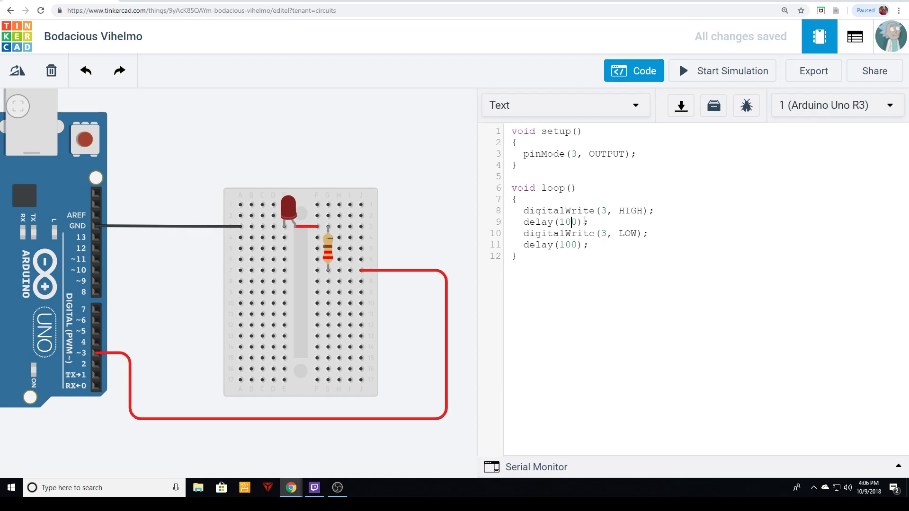
left_click(707, 71)
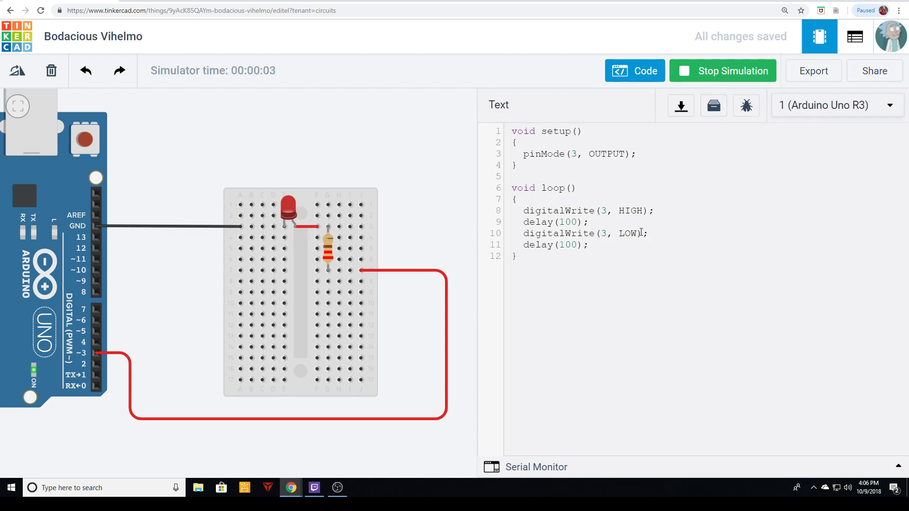
left_click(728, 81)
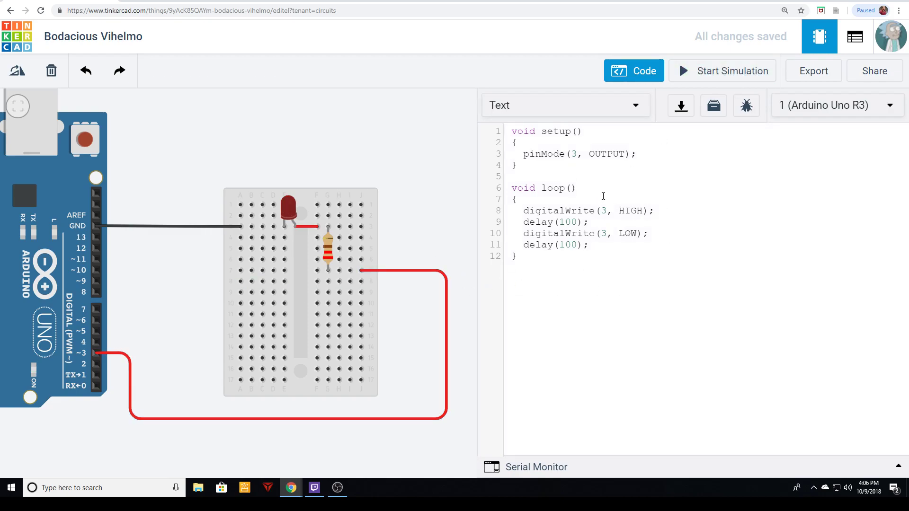
Move the Arduino end of the long red wire from pin ~3 to pin ~5.
left_click(120, 355)
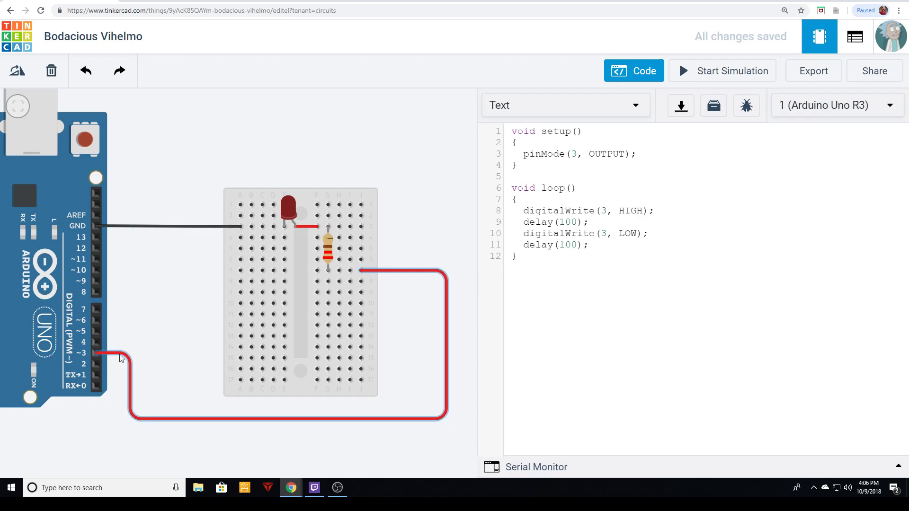
left_click(122, 358)
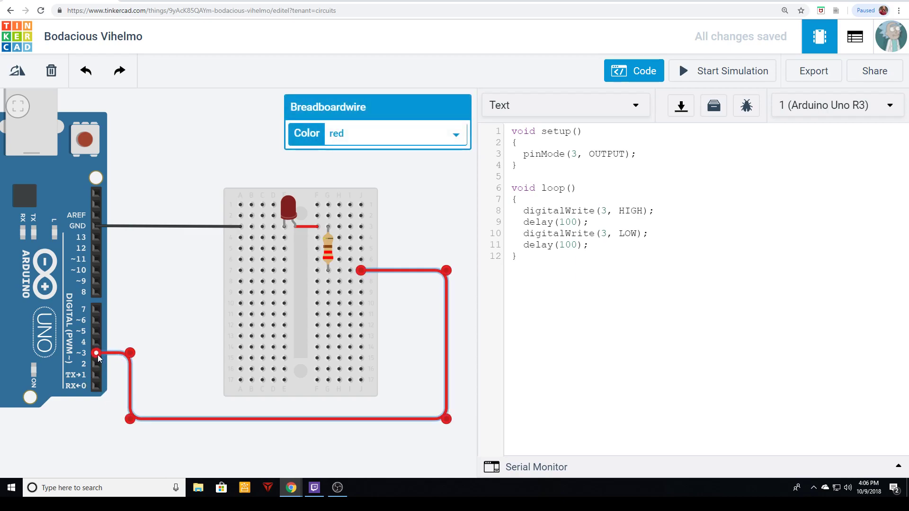
left_click_drag(96, 355, 96, 331)
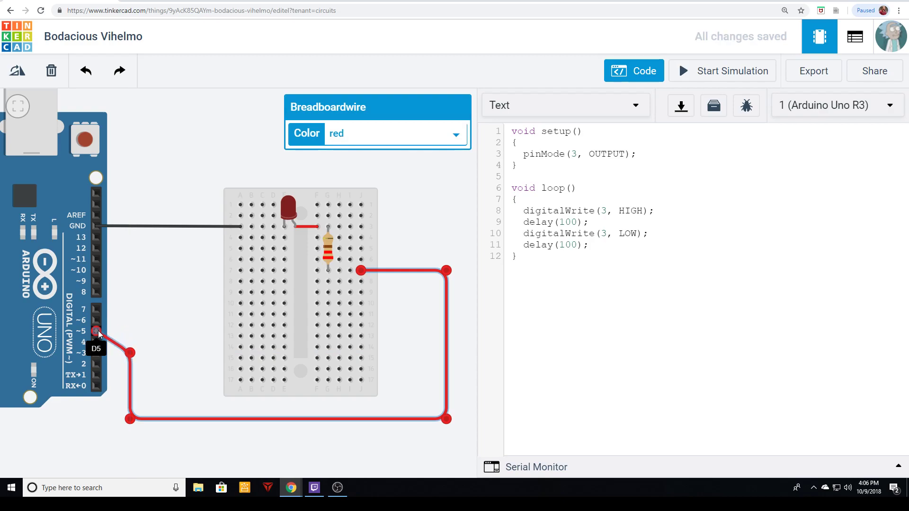
left_click(147, 338)
left_click(130, 362)
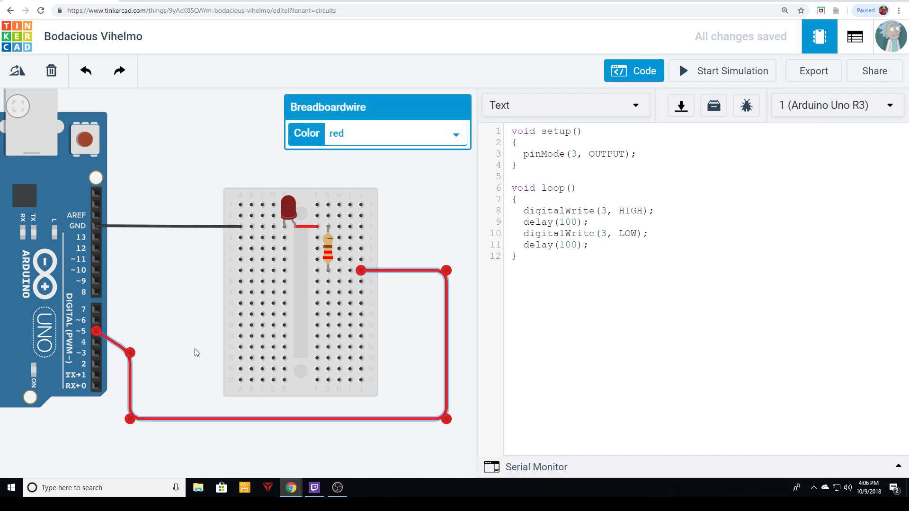
Set the pin number to 5 in the pinMode call and both digitalWrite calls.
double_click(575, 155)
type("5")
double_click(604, 211)
type("5")
double_click(604, 233)
type("5")
Insert the declaration int RED = 5; and a blank line above setup().
key("Return")
key("Return")
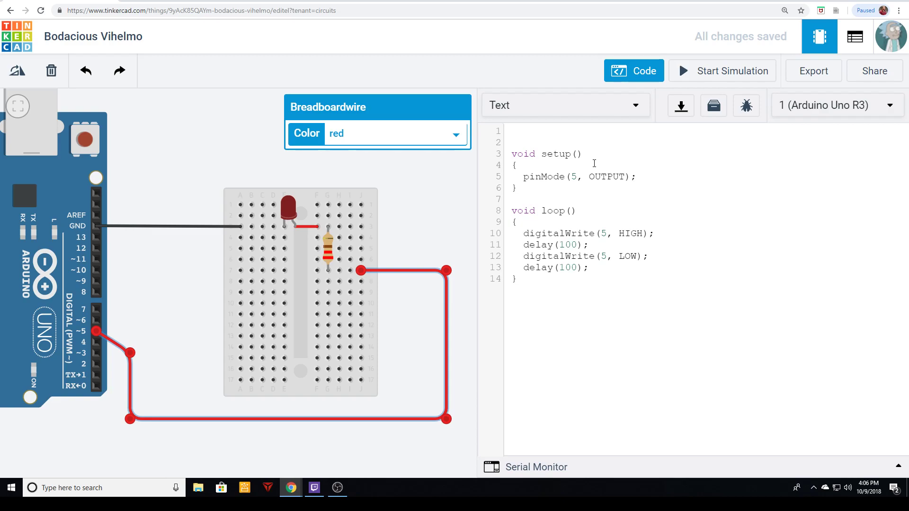
type("int RED = 5;")
left_click(265, 401)
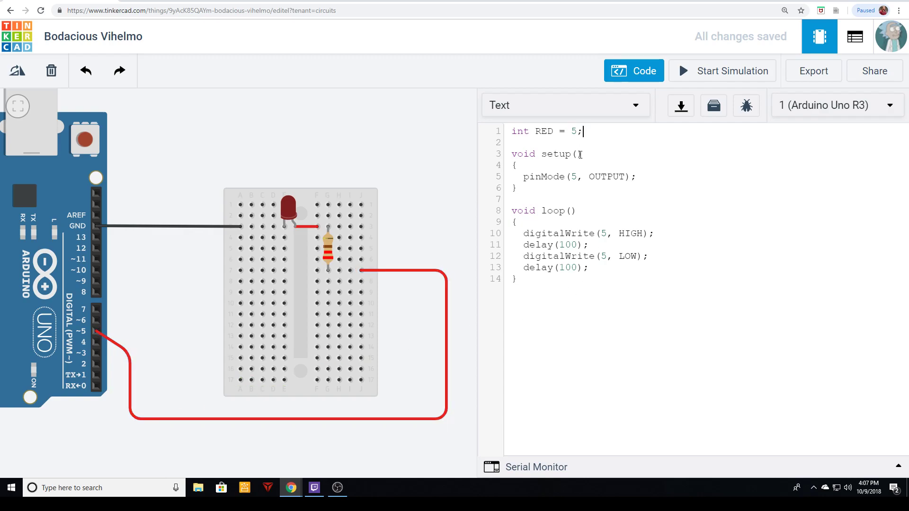
Replace the pin number with RED in pinMode and both digitalWrite calls, and run the simulation to test it.
left_click(577, 178)
key("BackSpace")
type("RED")
left_click(608, 234)
key("BackSpace")
type("RED")
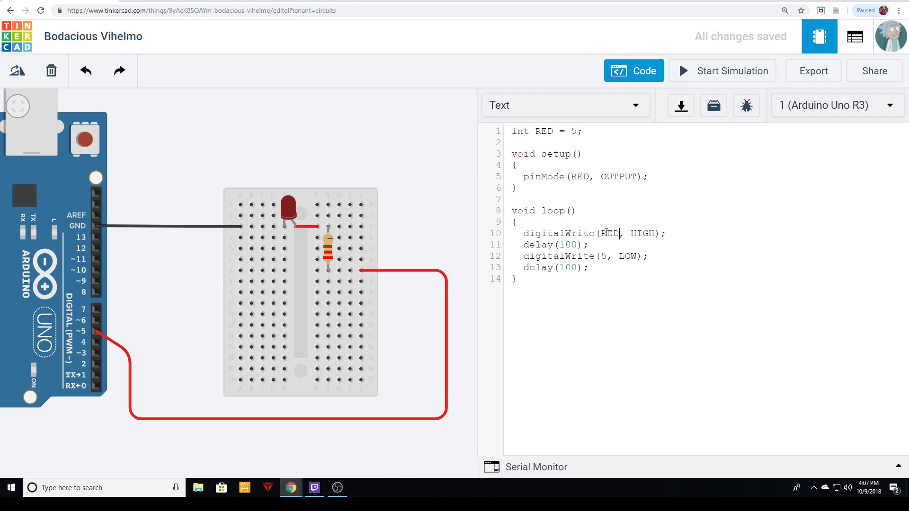
left_click(608, 256)
key("BackSpace")
type("RED")
left_click(740, 70)
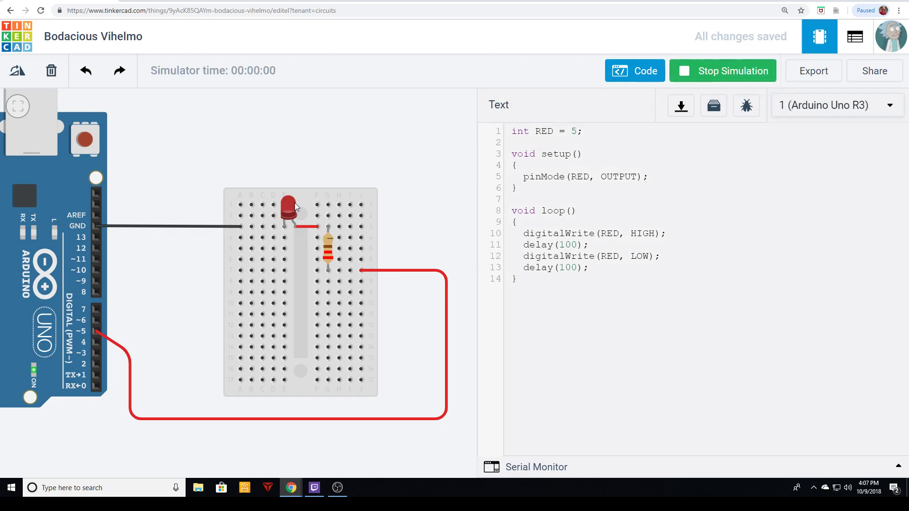
Move the Arduino end of the long red wire to pin 7 and set the RED variable to 7.
left_click(94, 329)
left_click_drag(96, 331, 97, 311)
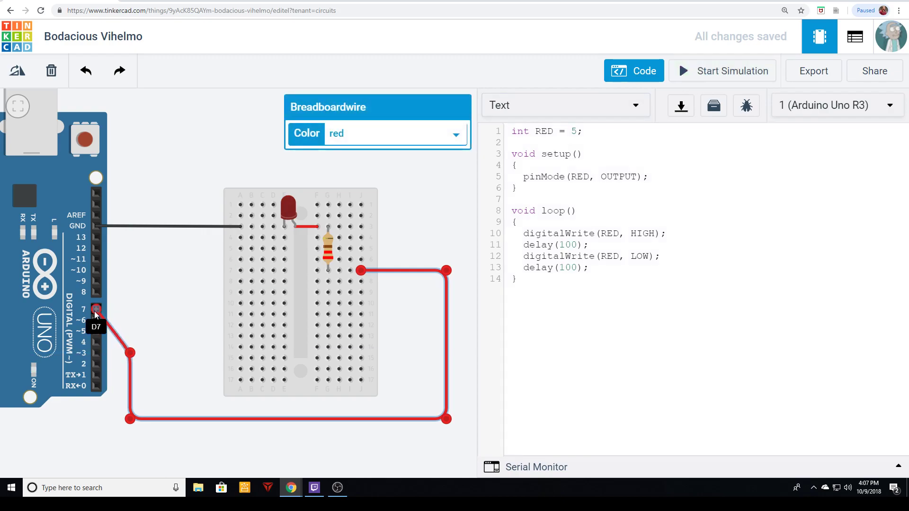
left_click(150, 320)
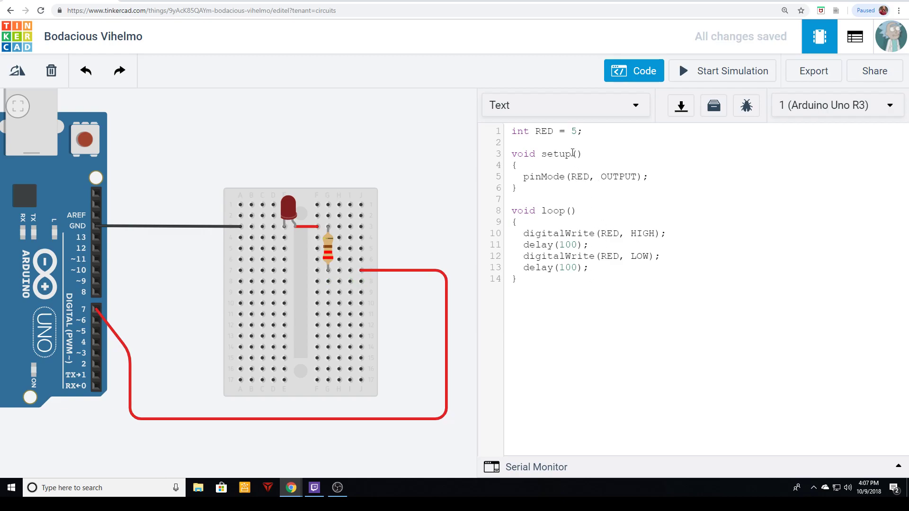
key("BackSpace")
type("7")
Set the RED variable to 3 and reconnect the long red wire to Arduino pin ~3.
type("3")
left_click(97, 312)
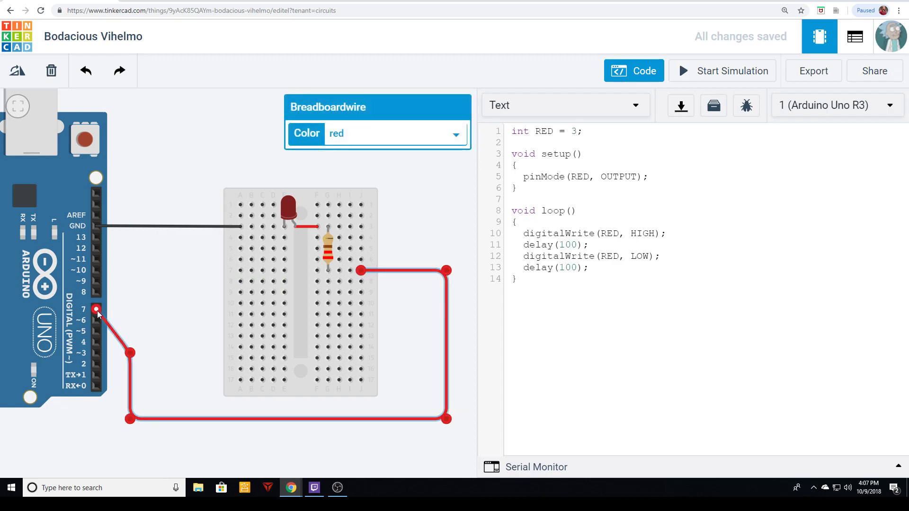
left_click_drag(97, 312, 97, 353)
left_click(183, 362)
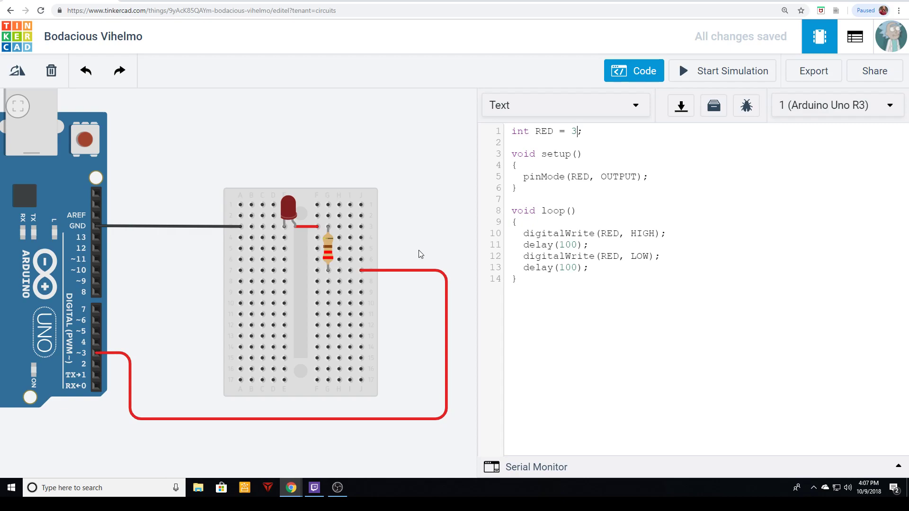
Close the code editor and add two LEDs beside the circuit, one yellow and one green below it.
left_click(628, 71)
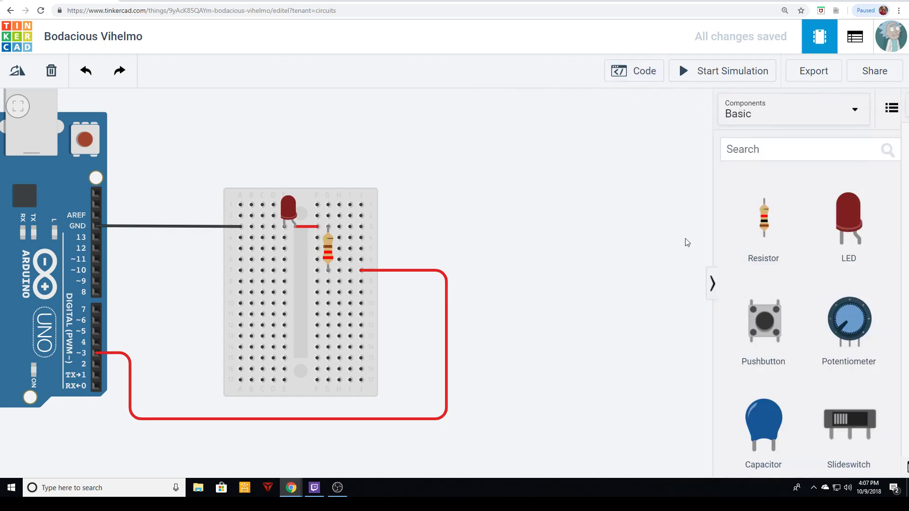
left_click_drag(849, 222, 535, 213)
left_click(583, 159)
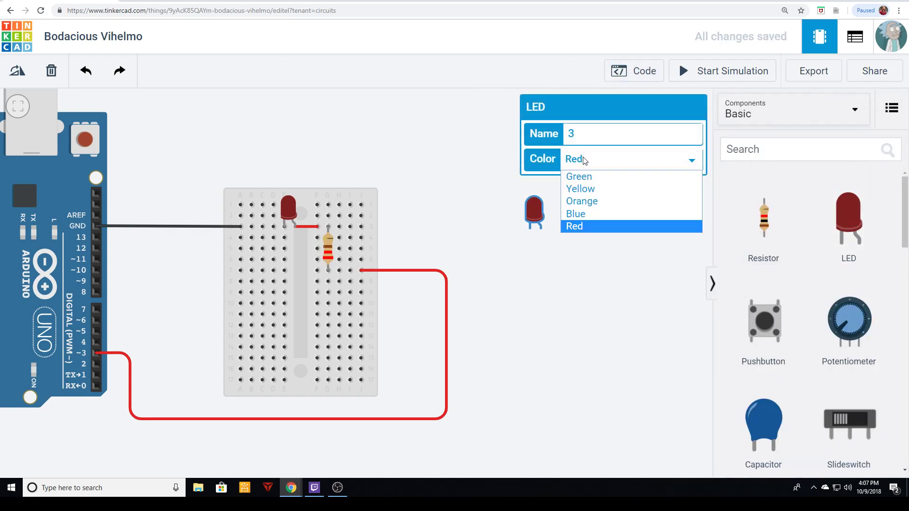
left_click(581, 189)
left_click_drag(848, 222, 535, 288)
left_click(593, 156)
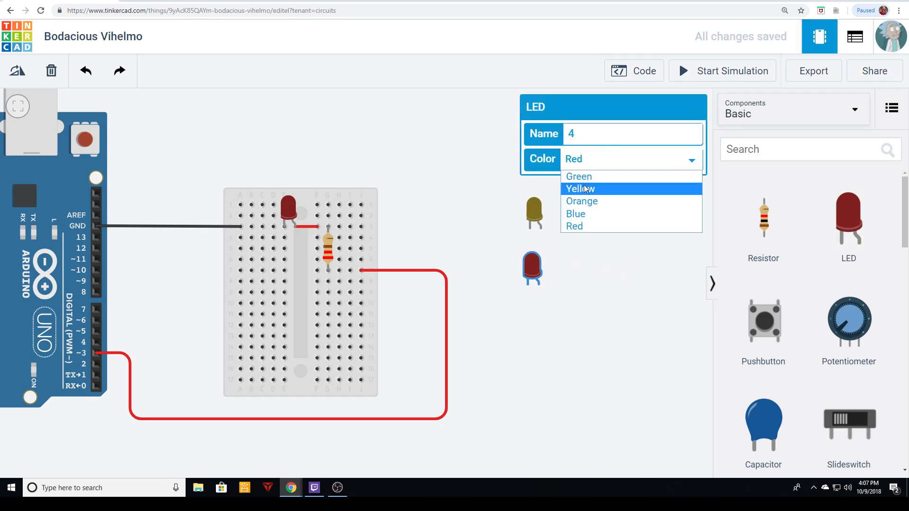
left_click(586, 177)
Duplicate the 220 Ω resistor and place the copy between the breadboard and the long red wire.
left_click(333, 249)
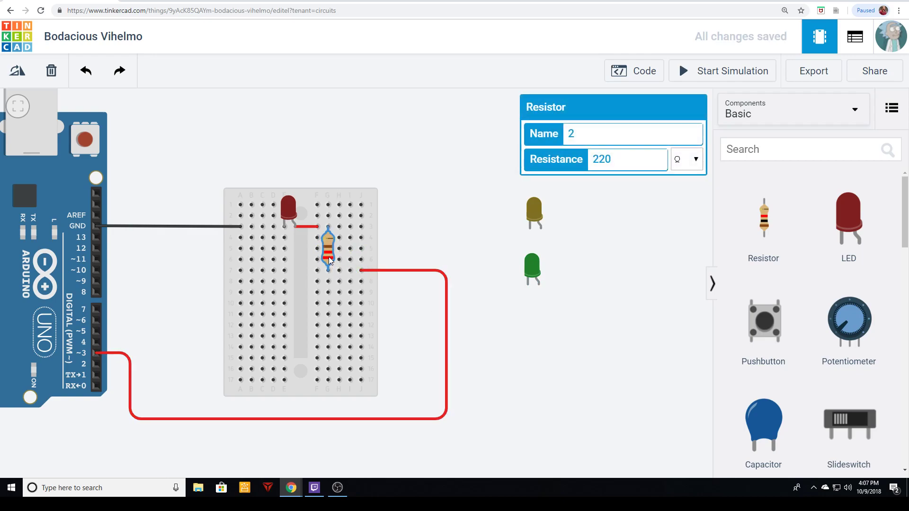
key("ctrl+d")
left_click_drag(344, 274, 410, 331)
left_click(464, 329)
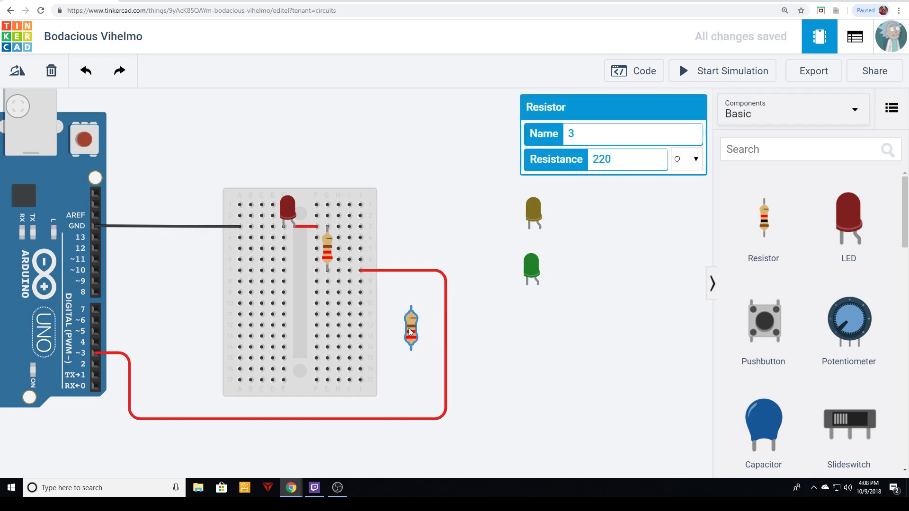
Delete the duplicate resistor and rotate the remaining one 60° so it slants from hole J3 down to row 5 near column F.
key("Delete")
left_click(531, 267)
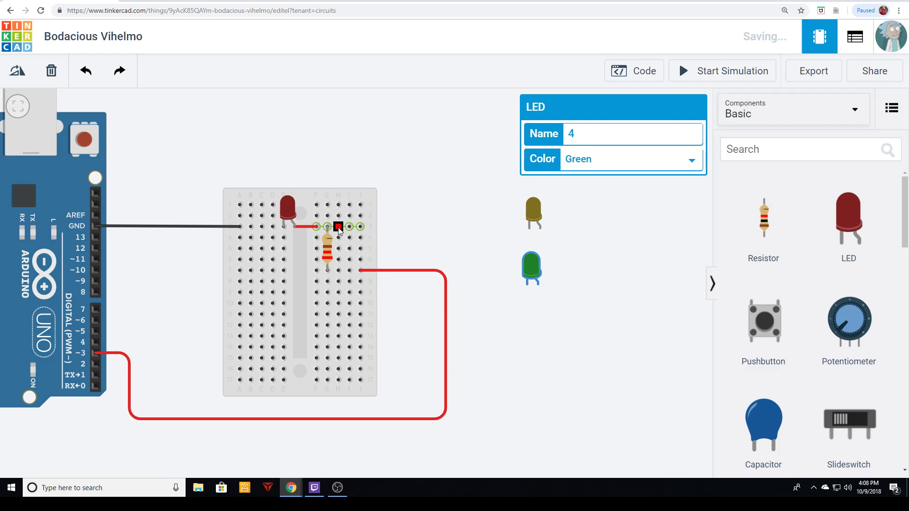
left_click(327, 259)
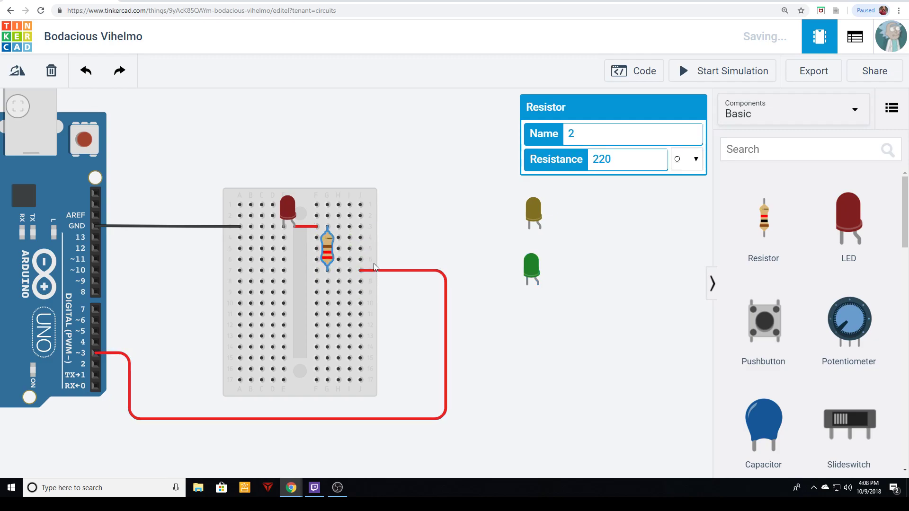
mouse_move(329, 250)
left_mouse_down()
mouse_move(434, 243)
mouse_move(398, 235)
mouse_move(334, 243)
left_mouse_up()
key("r")
key("r")
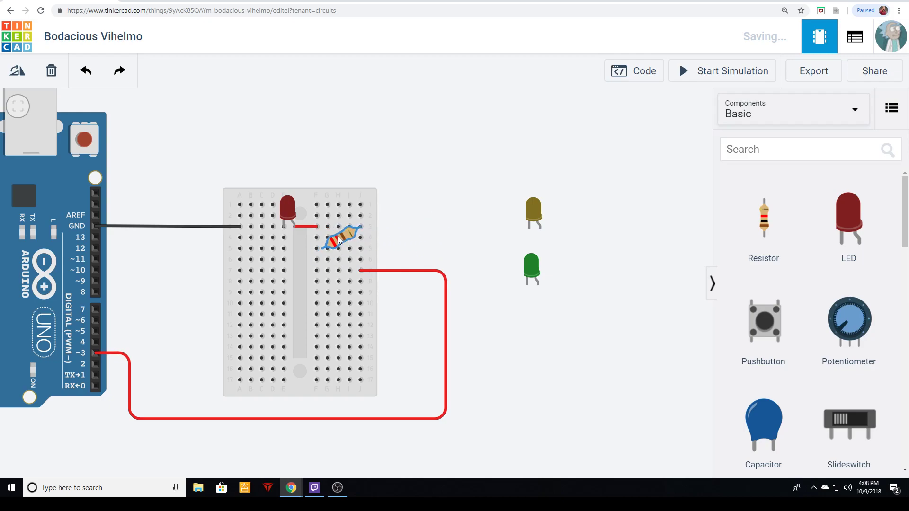
left_click(376, 242)
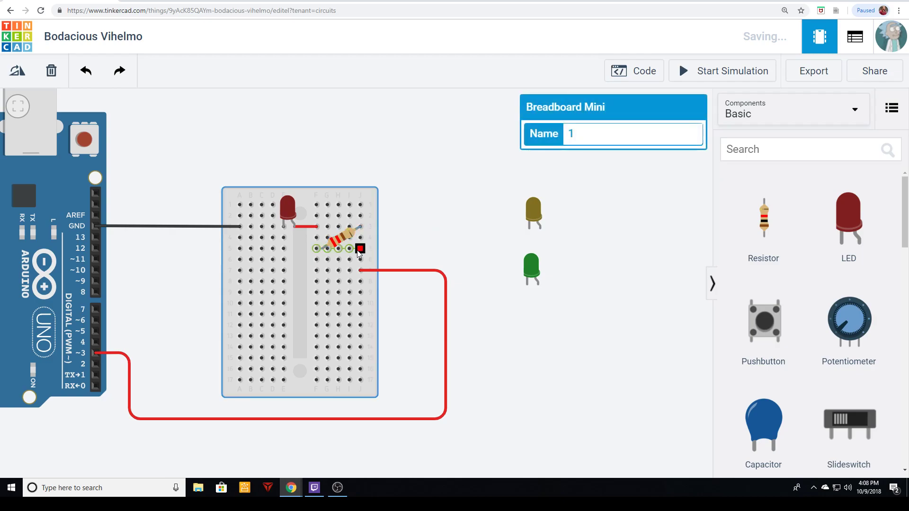
Connect the resistor's loose lead to breadboard hole F5 with a short wire and colour that wire red.
scroll(376, 238, "up", 5)
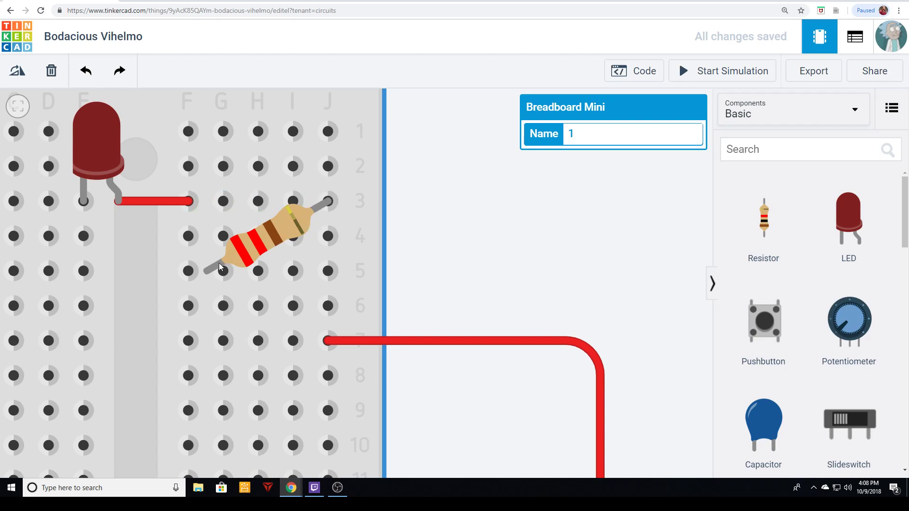
mouse_move(225, 276)
left_mouse_down()
mouse_move(258, 282)
mouse_move(193, 301)
mouse_move(209, 277)
left_mouse_up()
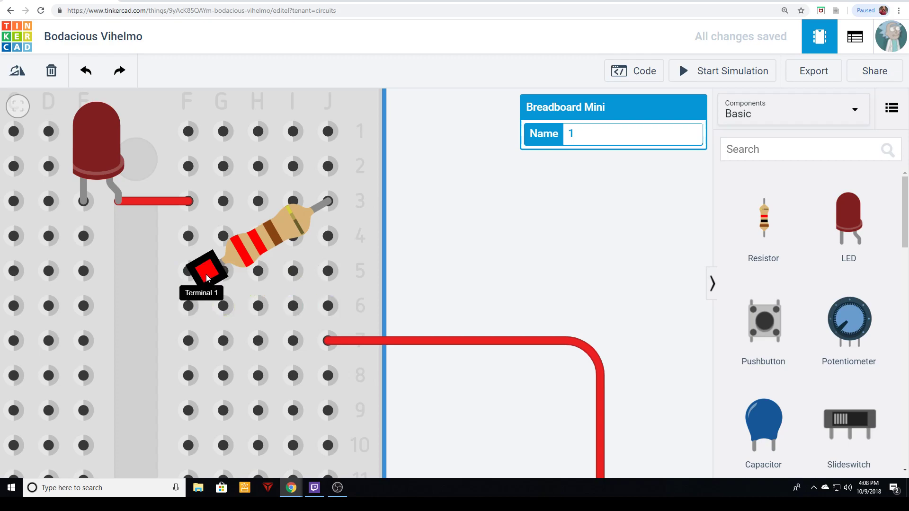
left_click(207, 279)
left_click(189, 277)
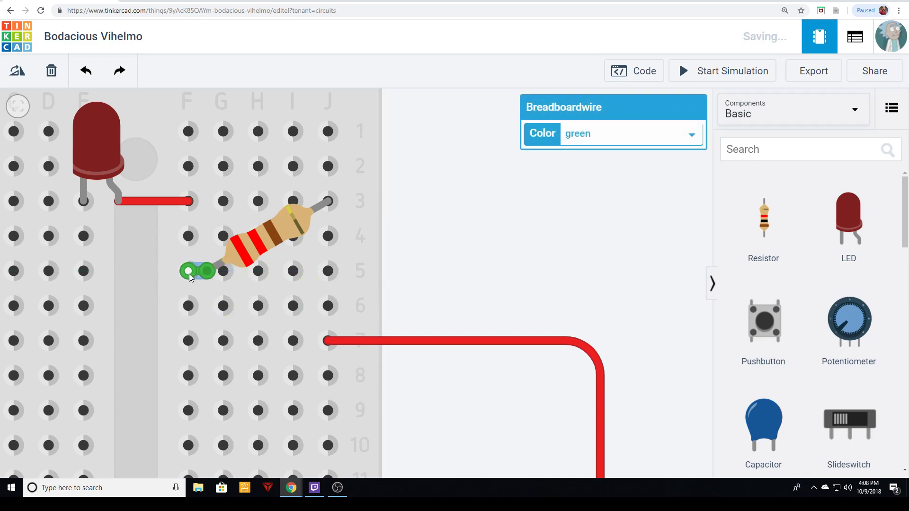
left_click(275, 296)
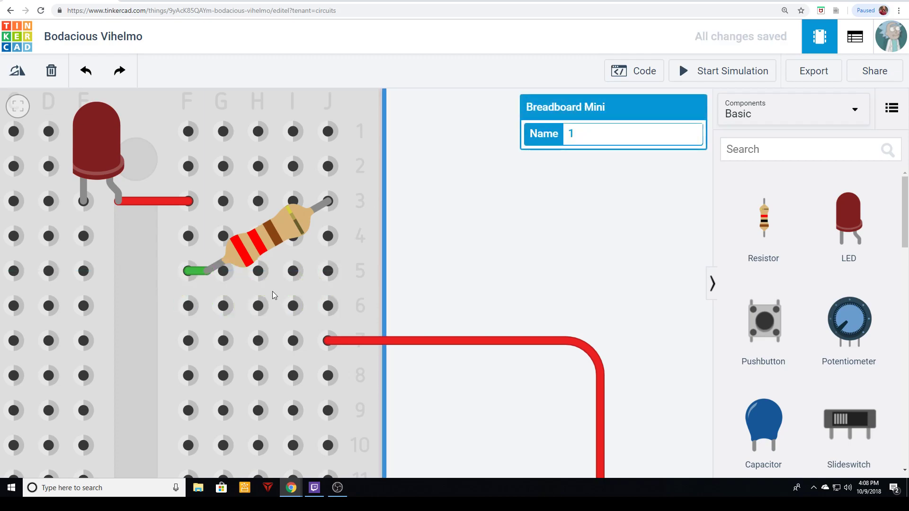
left_click(200, 277)
left_click(602, 137)
left_click(599, 164)
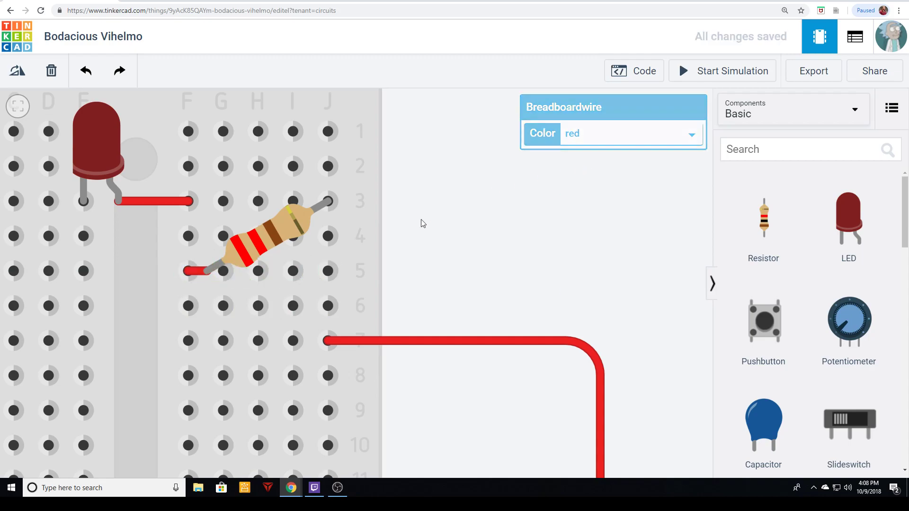
left_click(423, 223)
Connect breadboard holes J5 and J7 with a short green jumper wire.
scroll(443, 260, "down", 5)
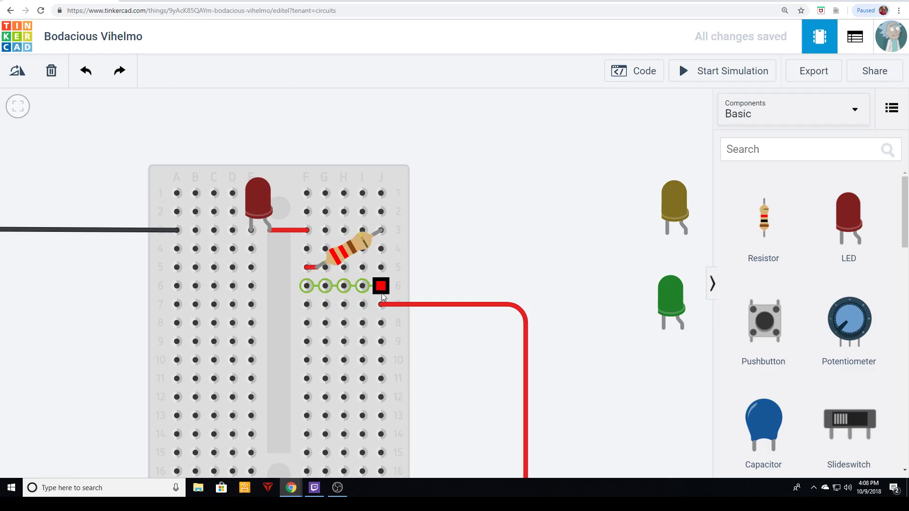
left_click(382, 304)
left_click(425, 288)
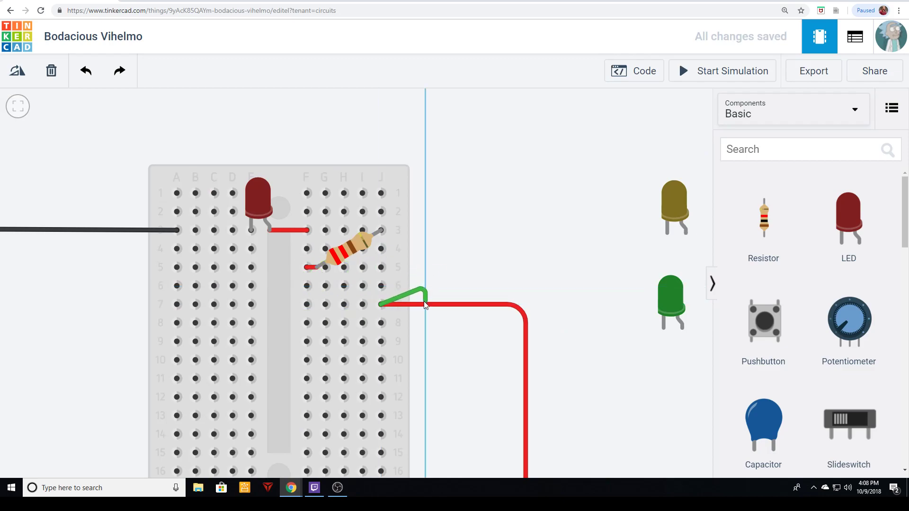
key("Escape")
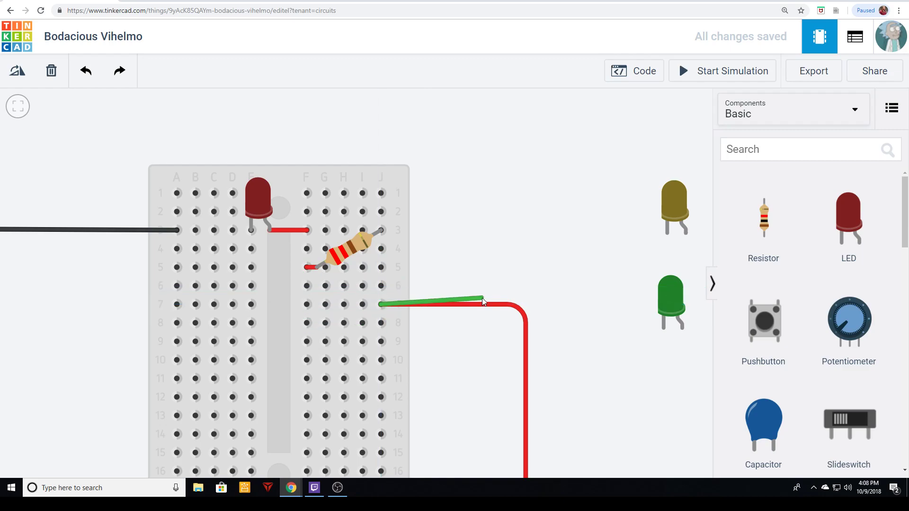
left_click(381, 267)
left_click_drag(381, 305, 445, 271)
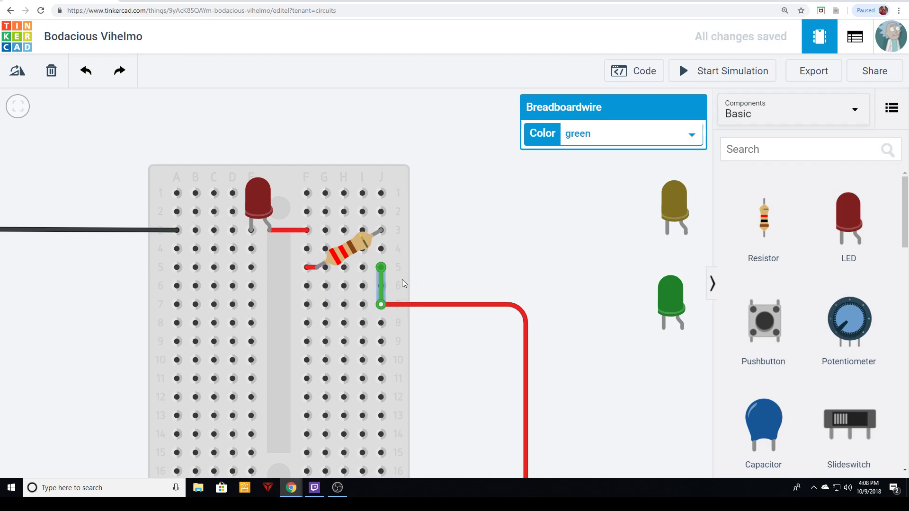
left_click_drag(401, 292, 401, 288)
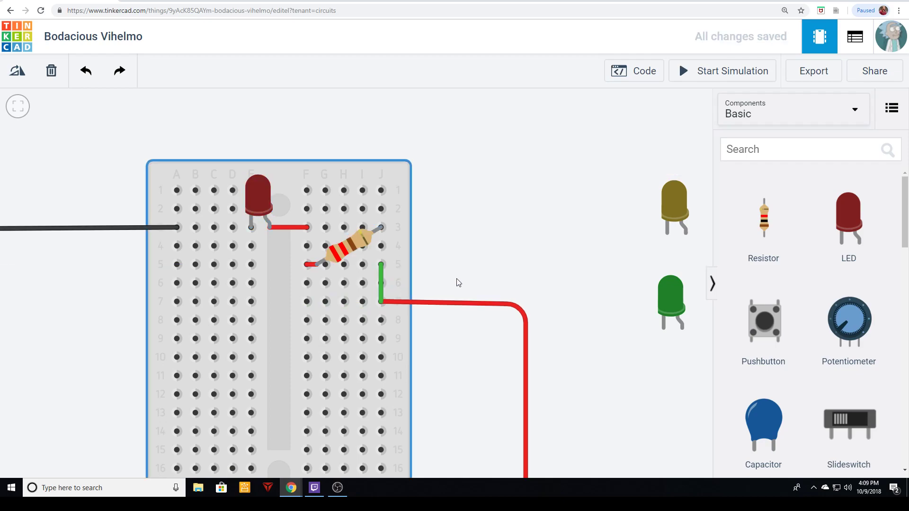
Add a bend point to the green jumper wire close to hole J7.
left_click(382, 285)
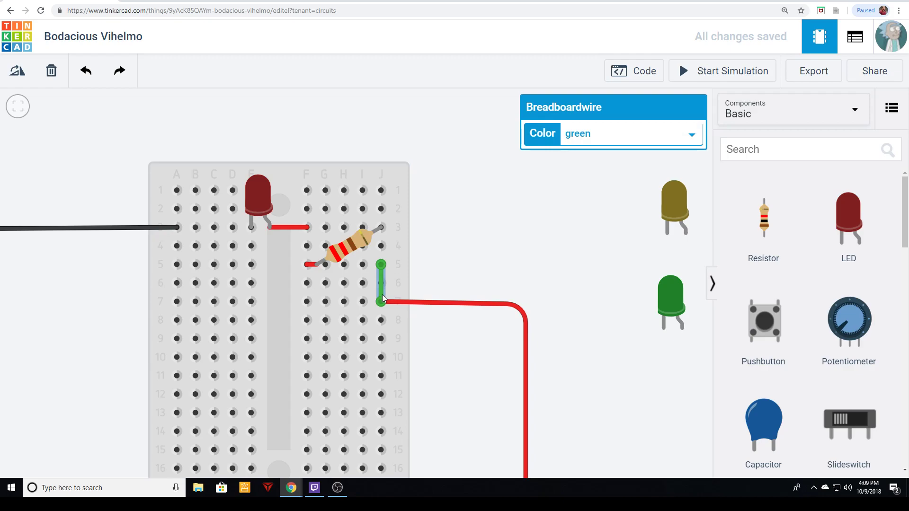
left_click(498, 246)
left_click(379, 273)
left_click(383, 293)
left_click(382, 294)
left_click(444, 286)
left_click(385, 292)
left_click(578, 259)
left_click_drag(467, 276, 529, 197)
scroll(478, 163, "down", 2)
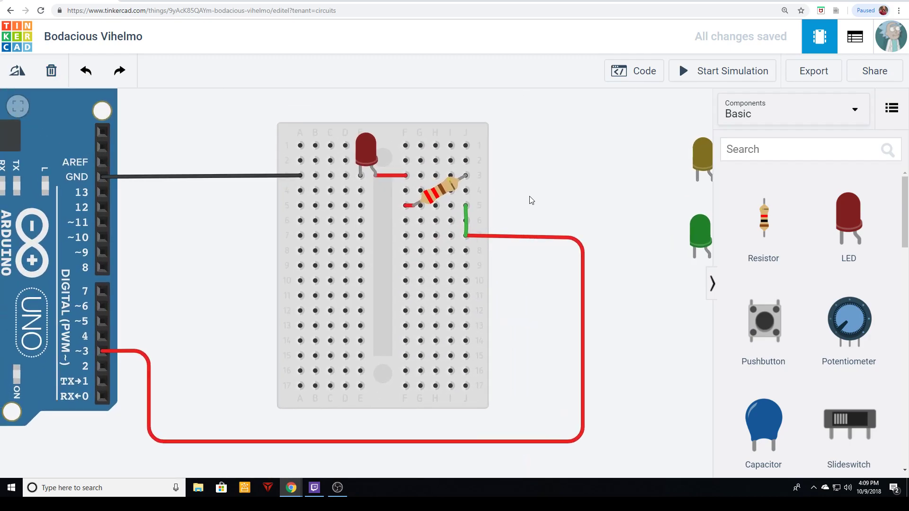
Change the colour of the jumper wire between J5 and J7 to black.
left_click(467, 222)
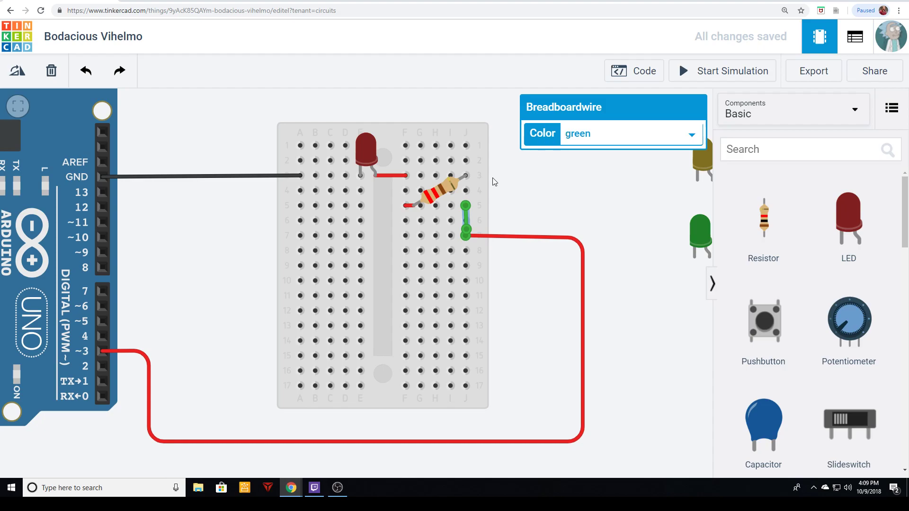
left_click(526, 218)
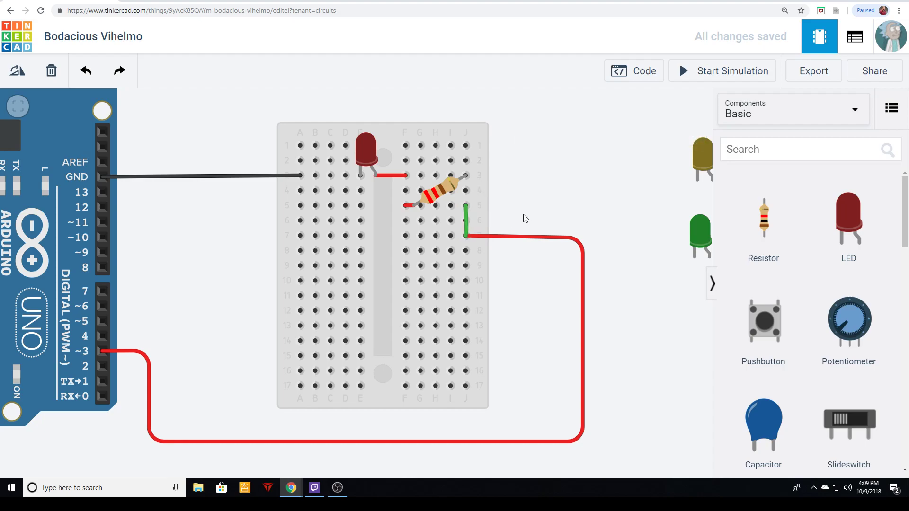
left_click(467, 224)
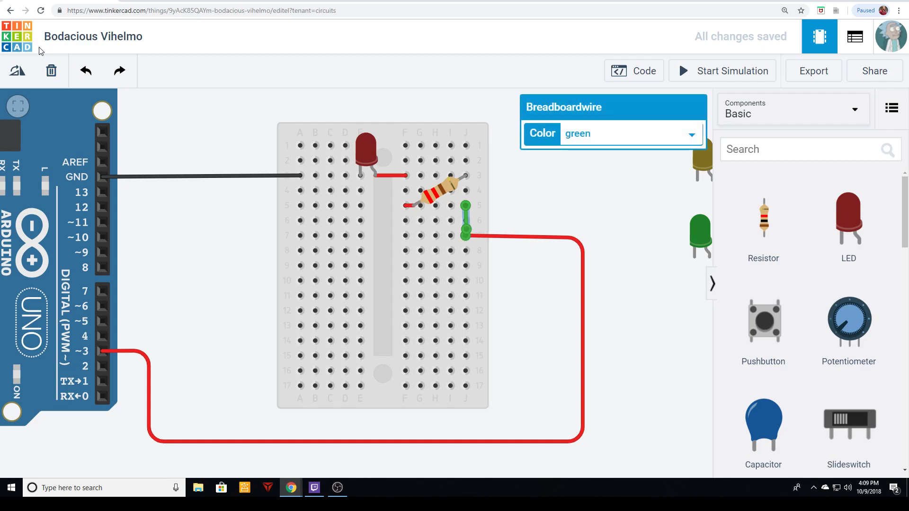
left_click(604, 140)
left_click(579, 150)
left_click(256, 124)
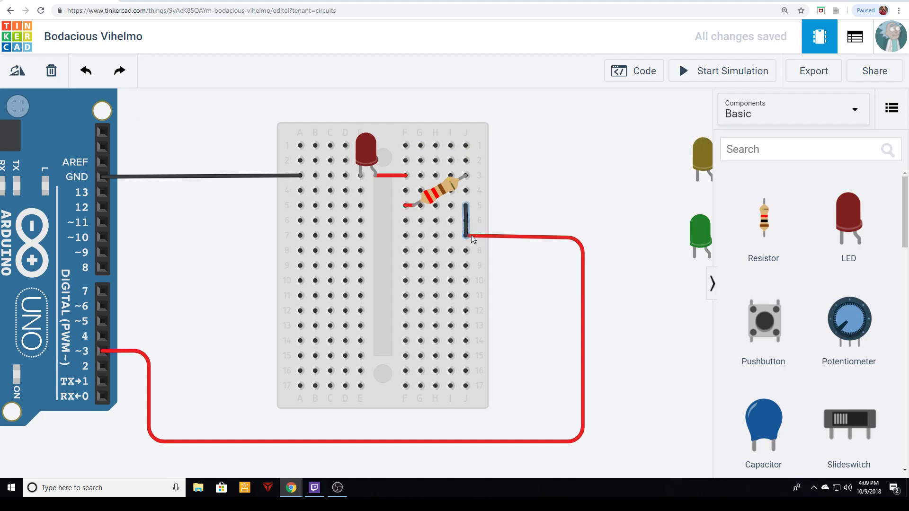
Pull the black jumper wire's bend point out past the breadboard's edge.
left_click_drag(467, 220, 545, 208)
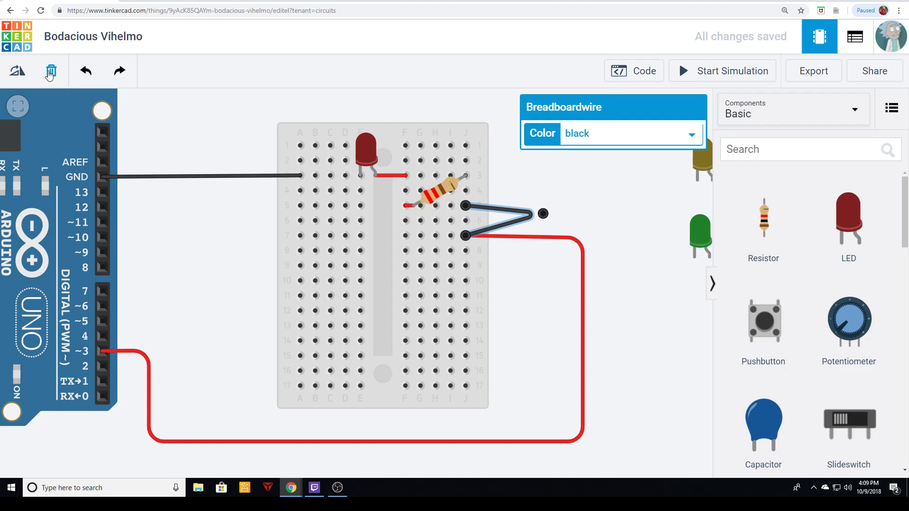
left_click_drag(524, 179, 529, 182)
left_click(499, 211)
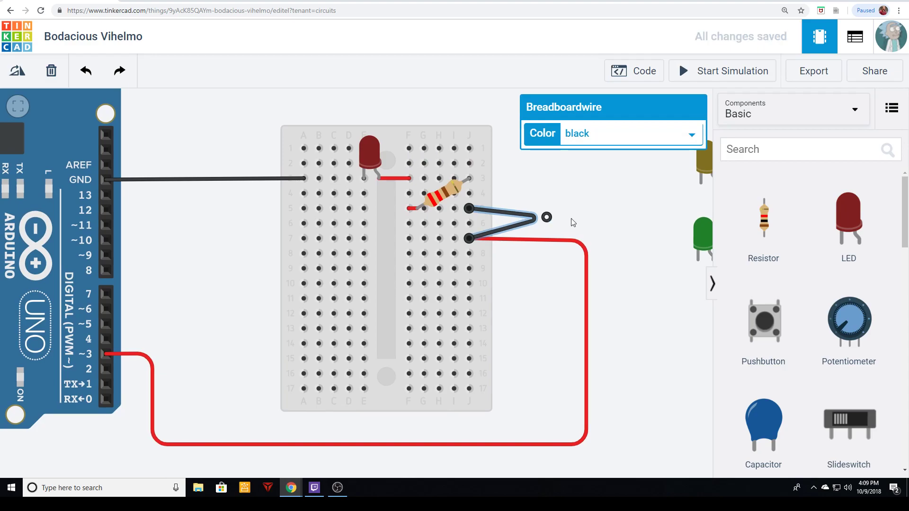
left_click(583, 225)
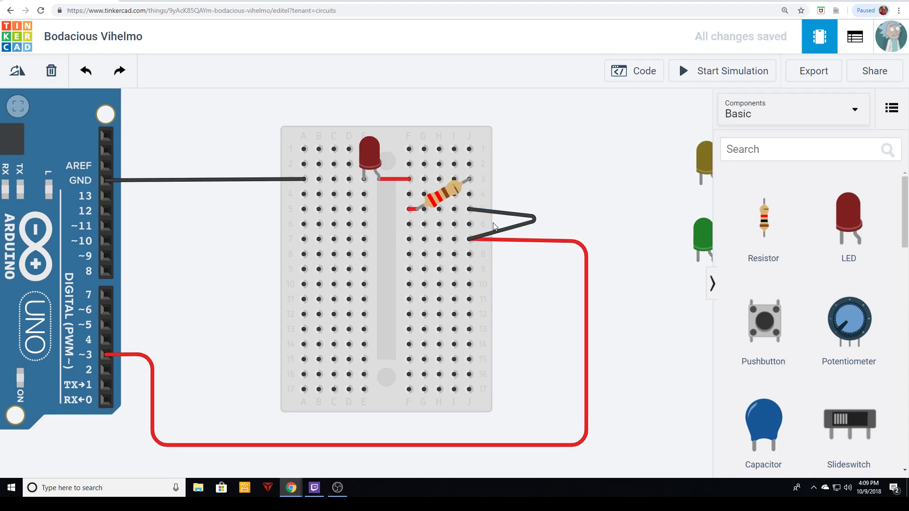
Delete the long red wire to pin ~3 and the black jumper wire between J5 and J7.
left_click(478, 239)
left_click(475, 240)
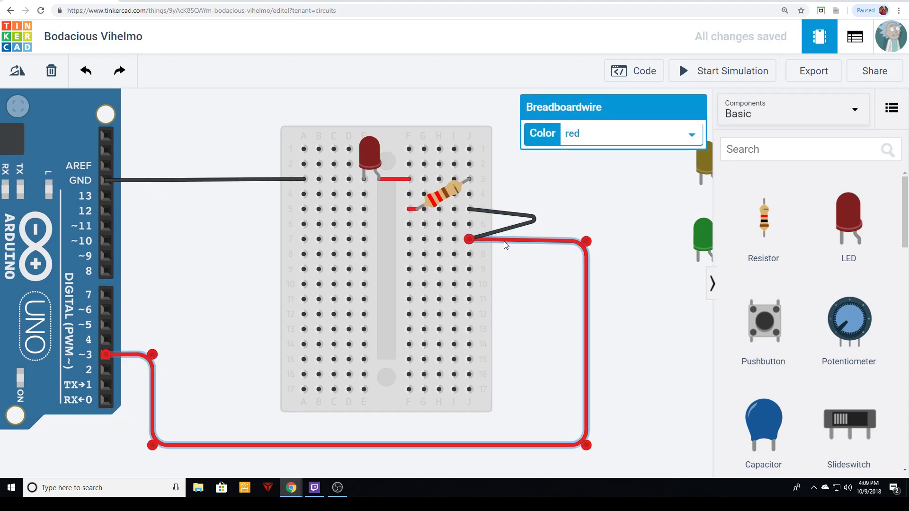
key("Delete")
left_click(497, 236)
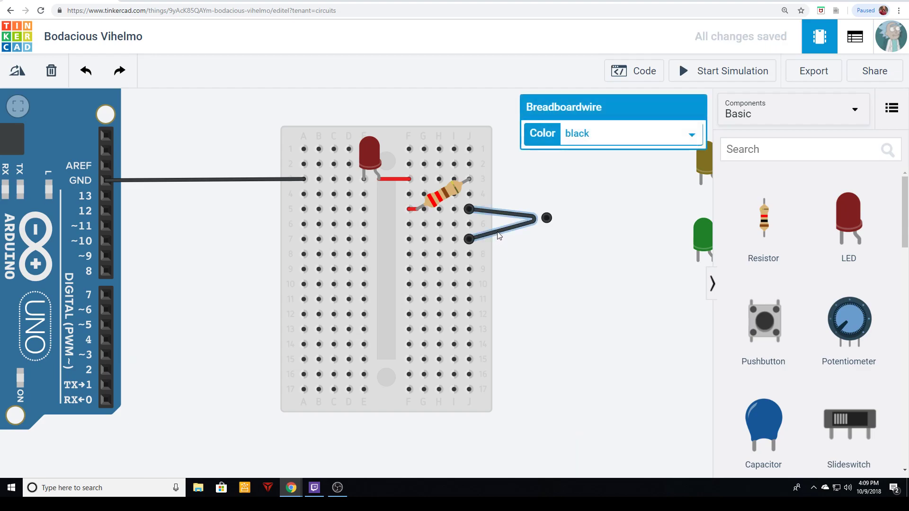
key("Delete")
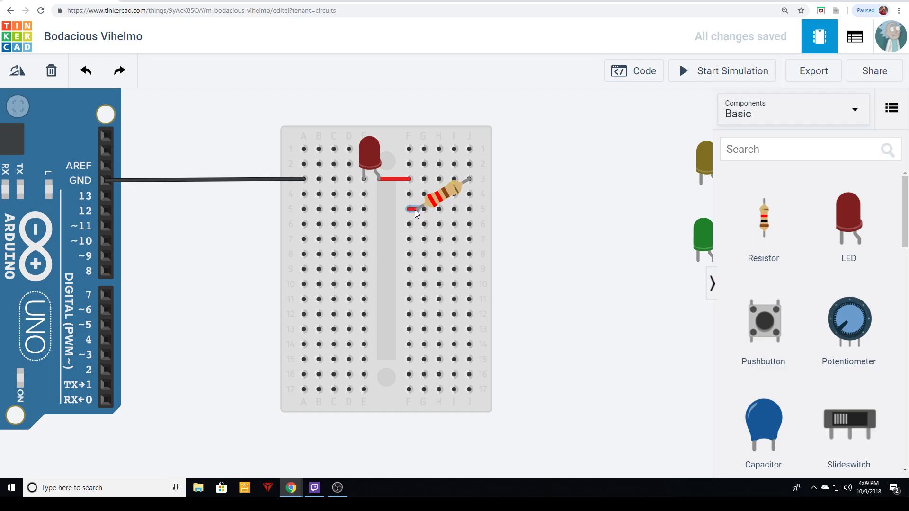
Route a new wire from hole J5 around the outside of the breadboard to Arduino pin ~3 and colour it red.
left_click(469, 209)
left_click(583, 209)
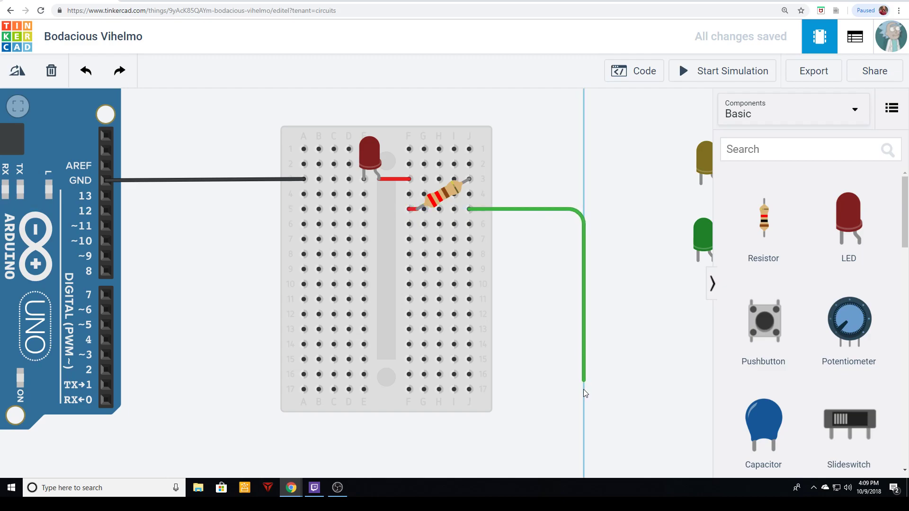
left_click(584, 462)
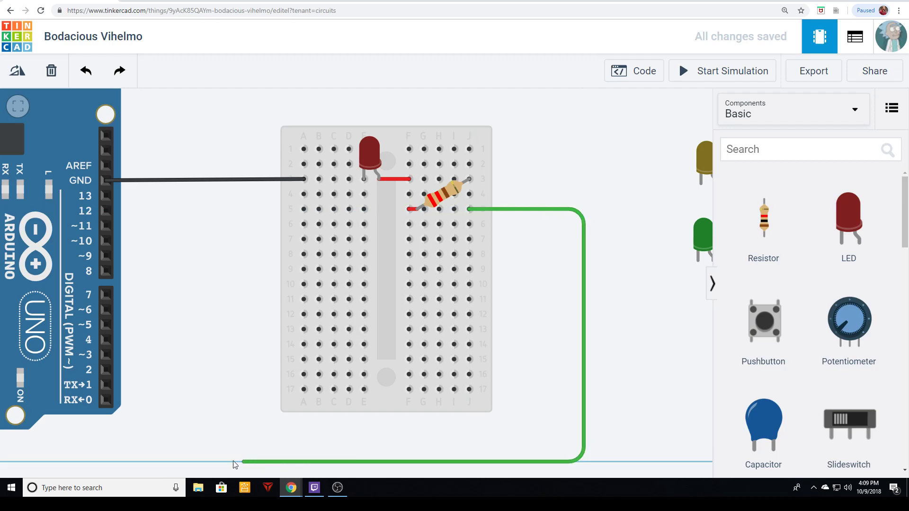
left_click(150, 461)
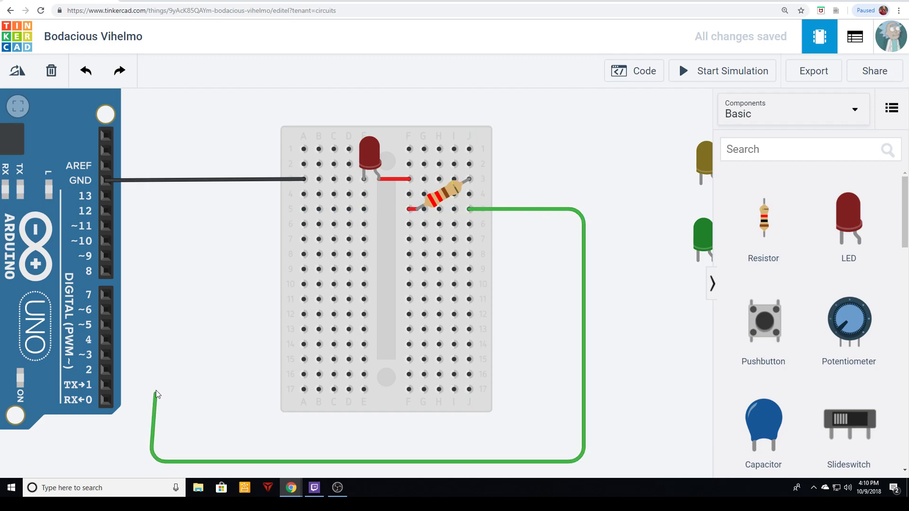
left_click(152, 354)
left_click(109, 353)
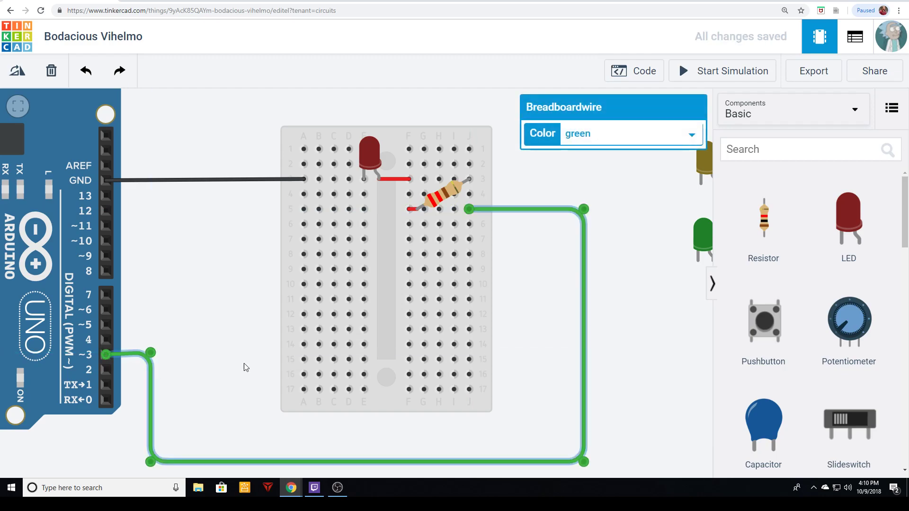
left_click(657, 140)
left_click(632, 163)
left_click(621, 314)
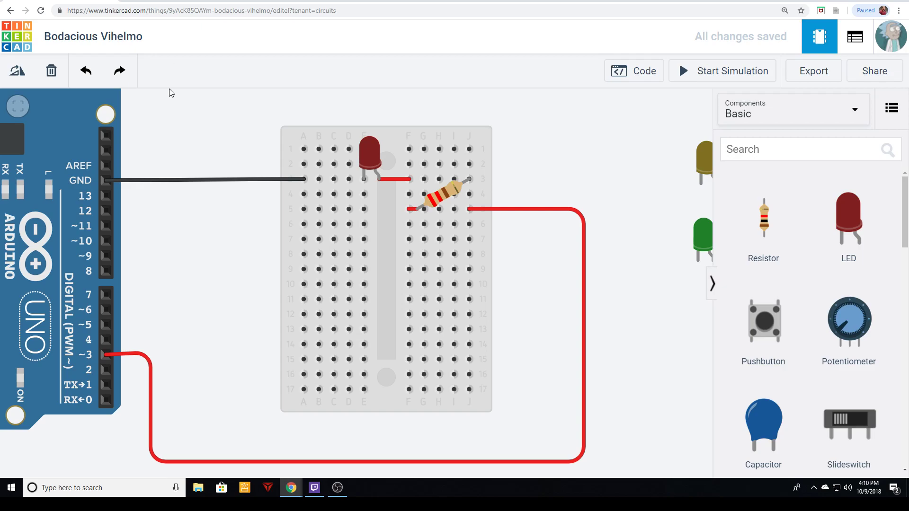
Straighten the long red wire by aligning its bend points beside pin ~3 and hole J5.
left_click(139, 354)
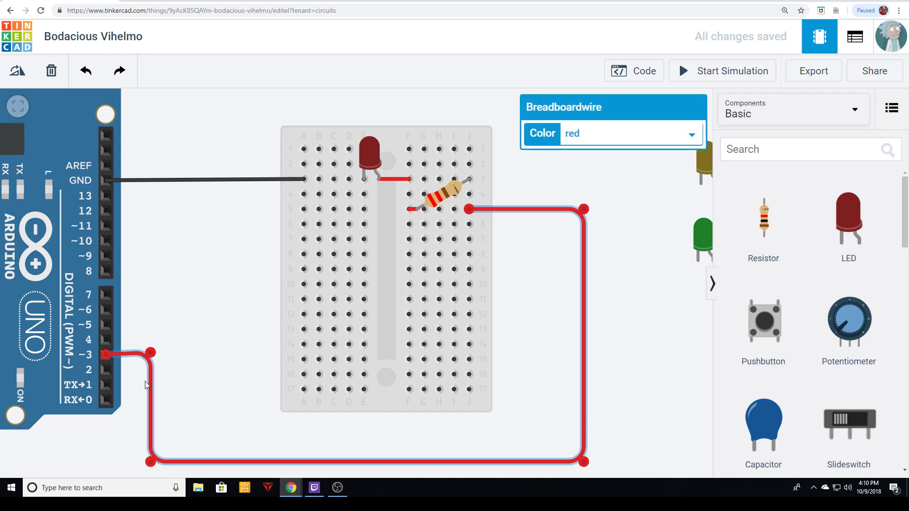
left_click_drag(150, 353, 151, 355)
mouse_move(578, 208)
left_mouse_down()
mouse_move(606, 204)
mouse_move(599, 250)
mouse_move(515, 299)
mouse_move(609, 228)
mouse_move(606, 205)
mouse_move(582, 211)
left_mouse_up()
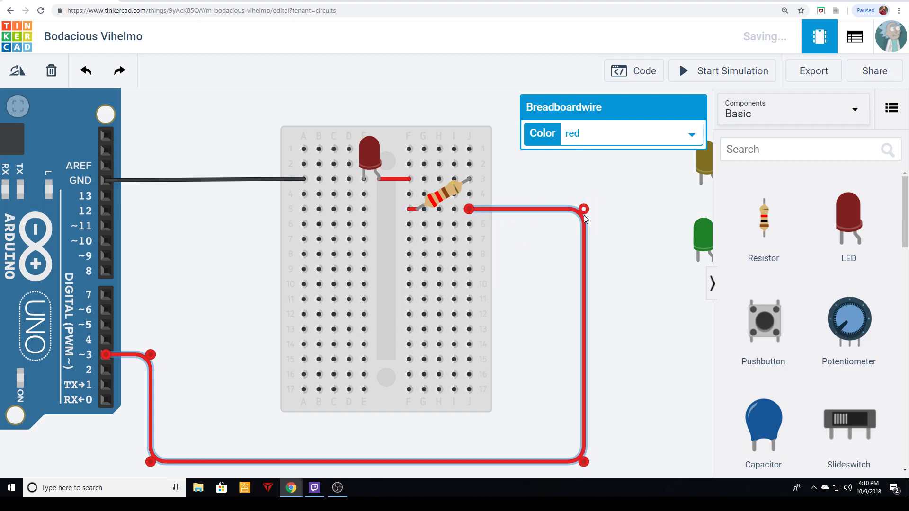
left_click(639, 240)
Move the loose yellow and green LEDs closer to the breadboard, just outside the long red wire.
left_click_drag(193, 250, 248, 253)
scroll(210, 239, "down", 3)
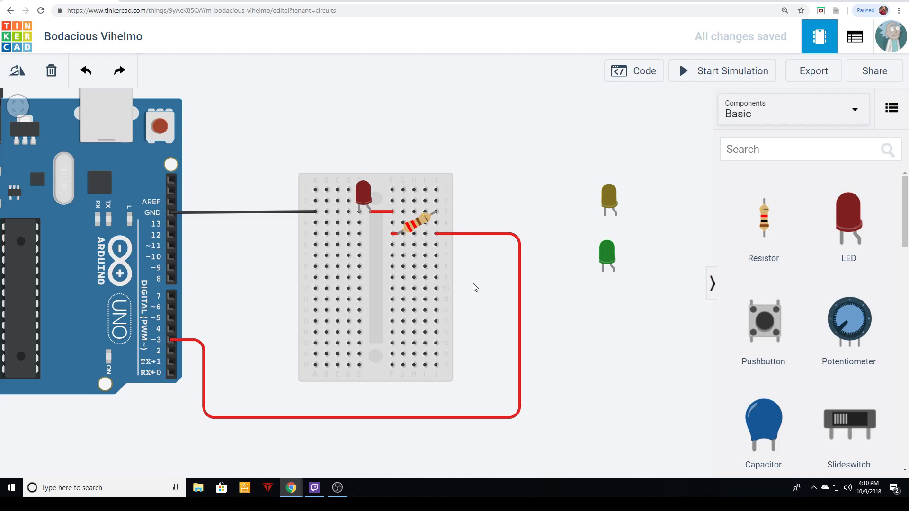
left_click_drag(614, 196, 539, 200)
left_click_drag(615, 255, 462, 251)
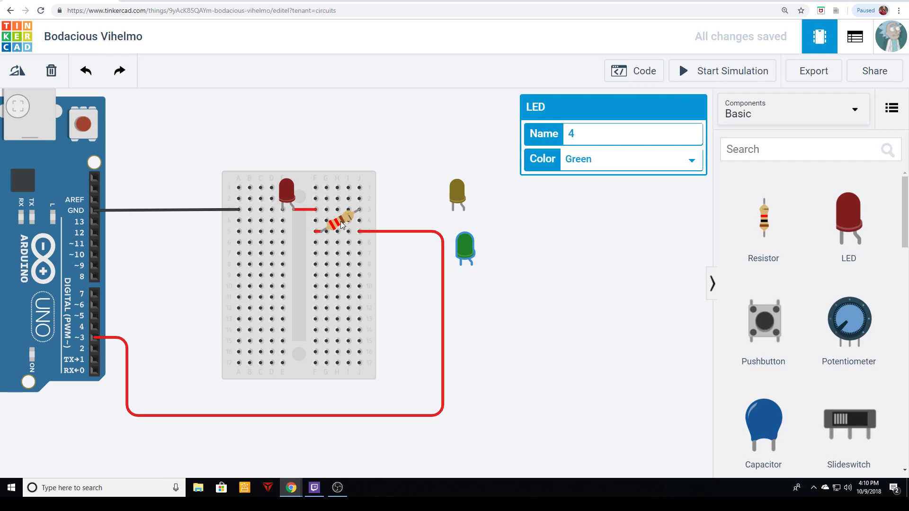
Open the Arduino code and delete the four digitalWrite and delay statements from the loop() function.
left_click(632, 76)
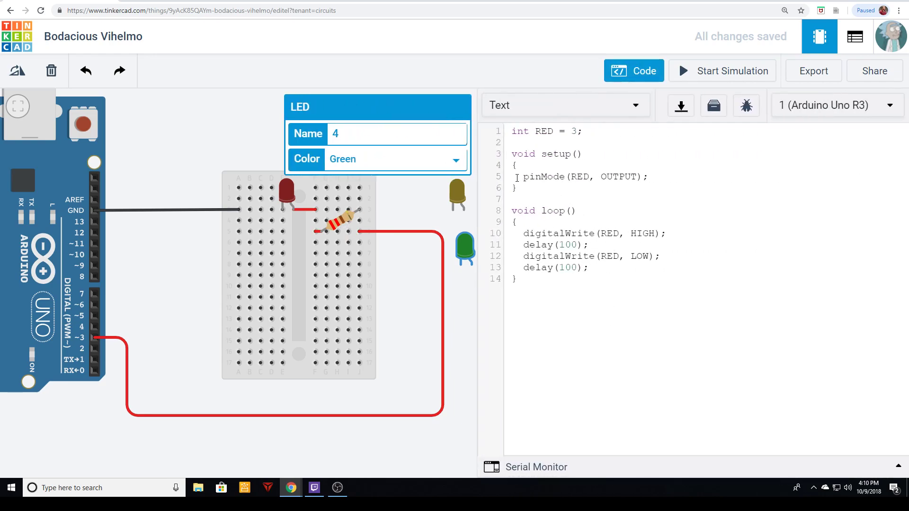
left_click_drag(525, 177, 651, 174)
left_click_drag(523, 176, 711, 177)
left_click(595, 220)
left_click_drag(526, 235, 666, 229)
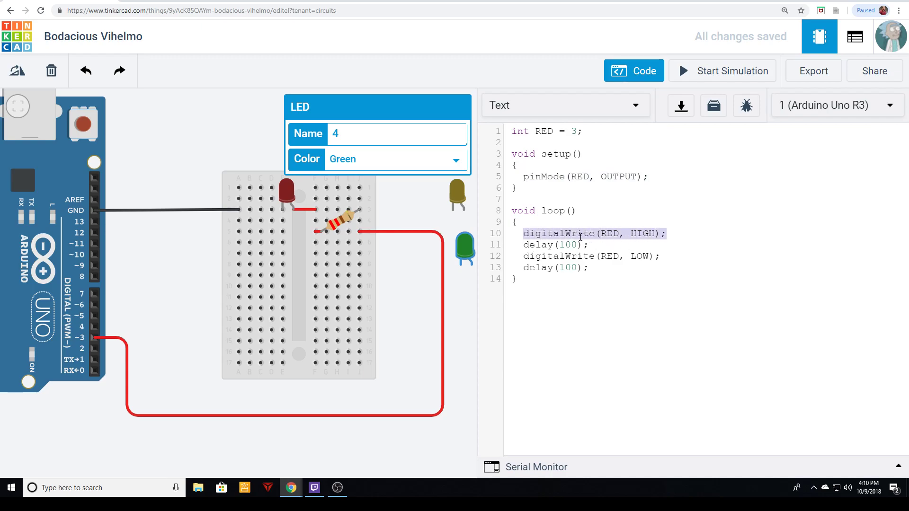
left_click_drag(524, 257, 661, 256)
left_click(661, 256)
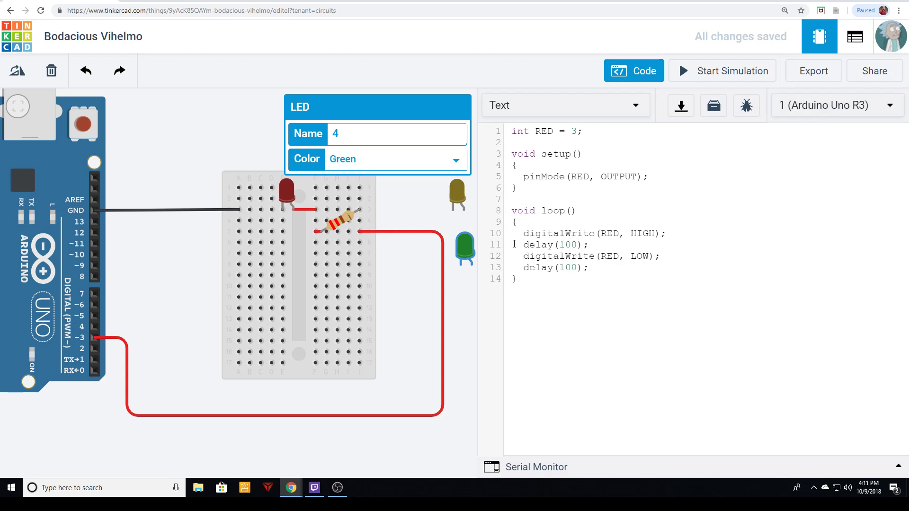
left_click_drag(515, 231, 619, 266)
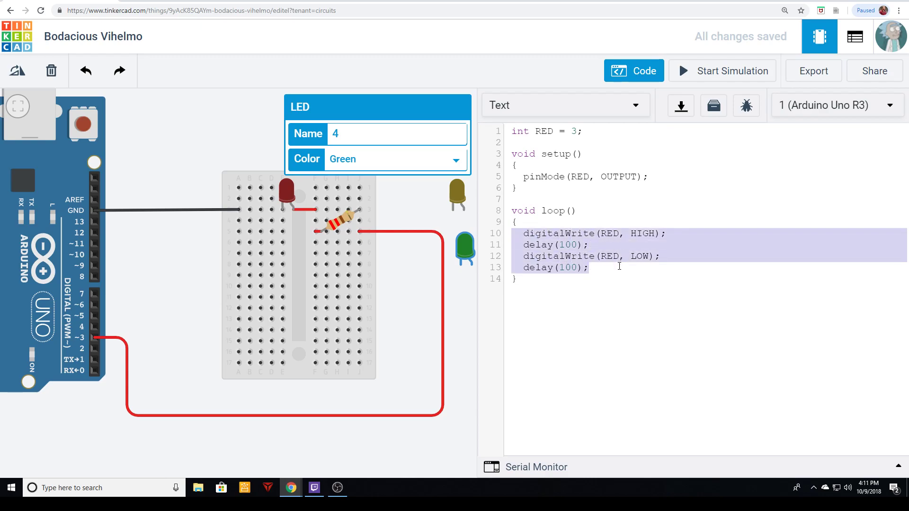
key("BackSpace")
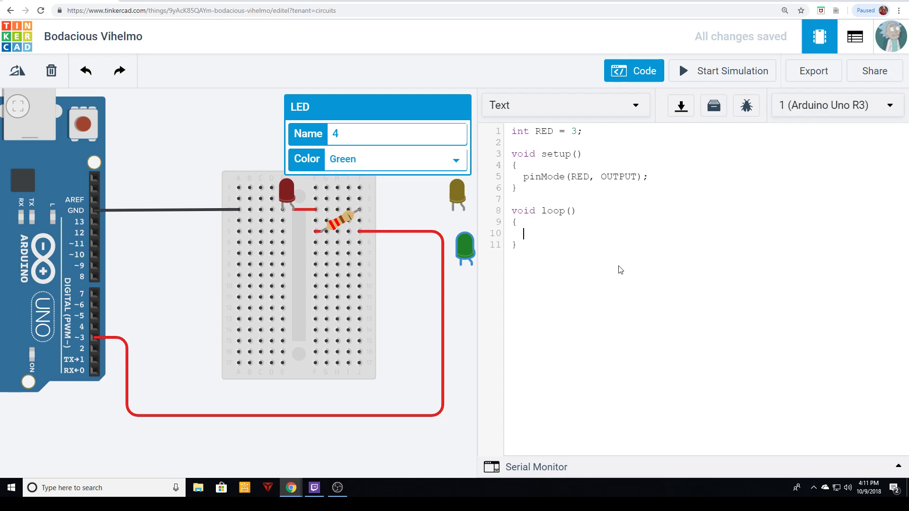
Add the comment "//Green Light on for long period of time" inside loop().
type("//Greee")
key("BackSpace")
type("n Light on for long period of ")
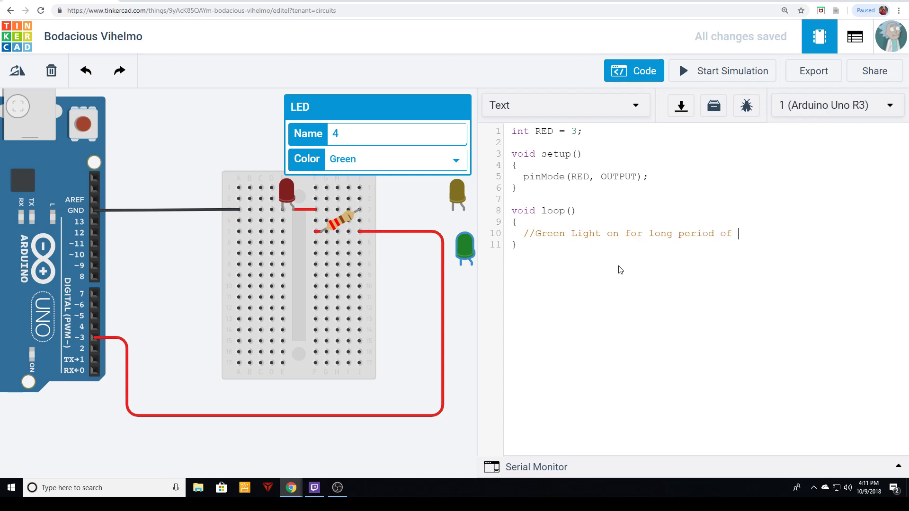
type("time   ")
Add the comments "//Green off, Yellow turns on for short period of time" and "//Yellow Off, Red light turns on", and begin another comment line.
type("//")
type("Green ")
type("off")
type(", Yellow tur")
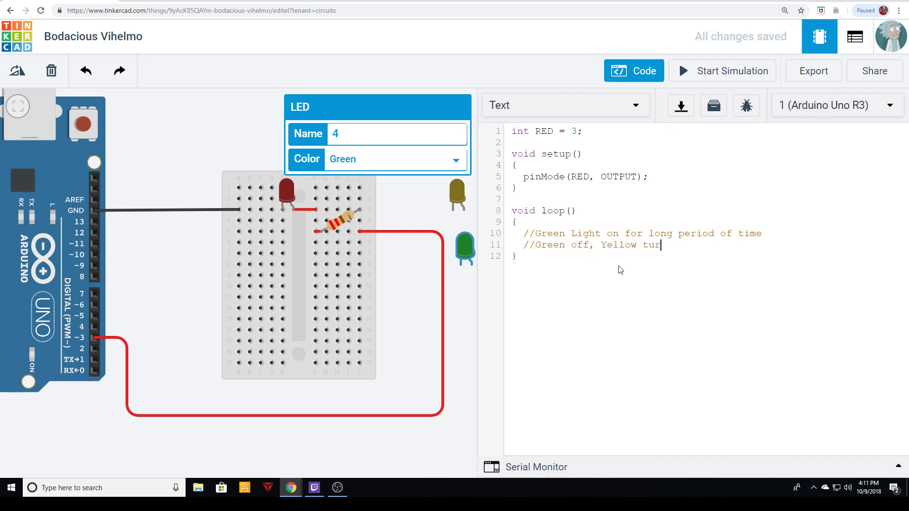
type("ns on for short period of time")
key("Return")
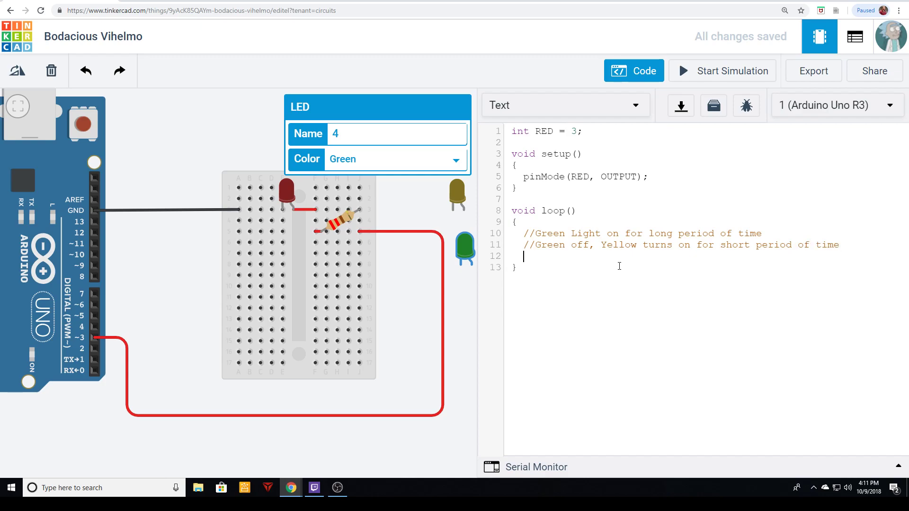
type("//Yellow Off, Red light turns on")
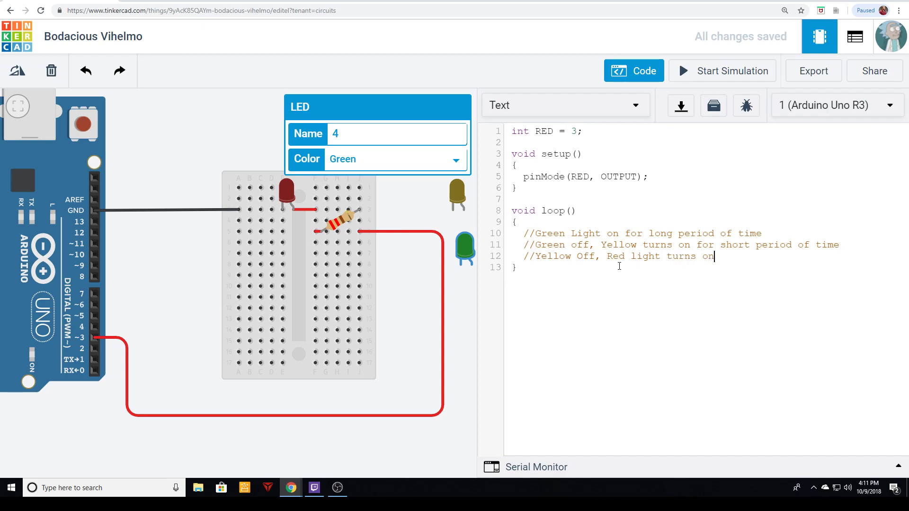
type("//")
type("Never be on")
key("BackSpace")
key("BackSpace")
key("BackSpace")
type("no l")
key("BackSpace")
key("BackSpace")
key("BackSpace")
key("BackSpace")
key("BackSpace")
key("BackSpace")
key("BackSpace")
key("BackSpace")
key("BackSpace")
key("BackSpace")
key("BackSpace")
key("BackSpace")
key("BackSpace")
Write "There should never be a period of time with no lights on." as the last comment in loop().
type("There should never be ")
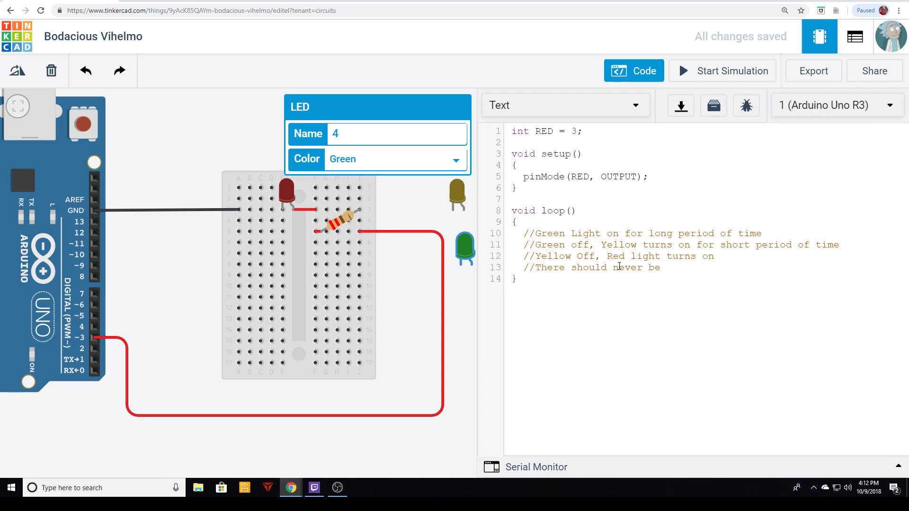
type("a period of time,")
key("BackSpace")
type("w")
type("lights on.")
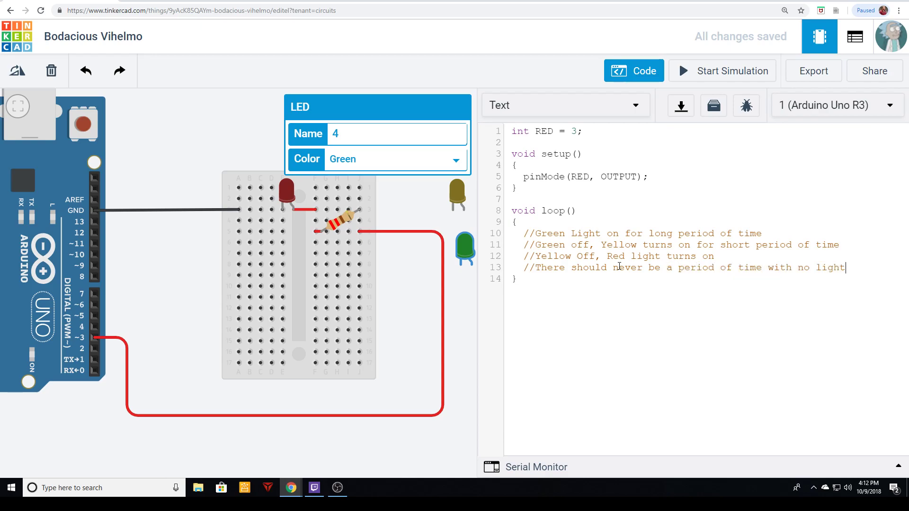